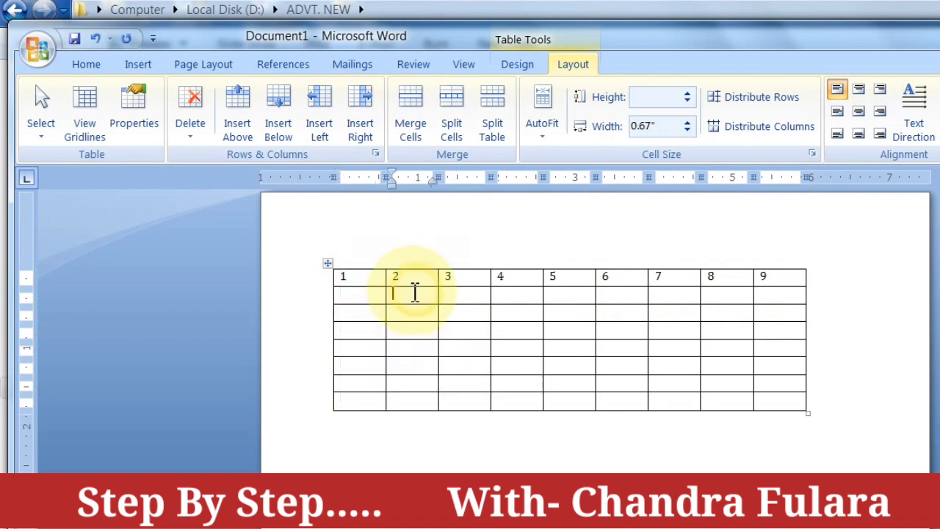
drag(416, 287, 798, 409)
click(570, 332)
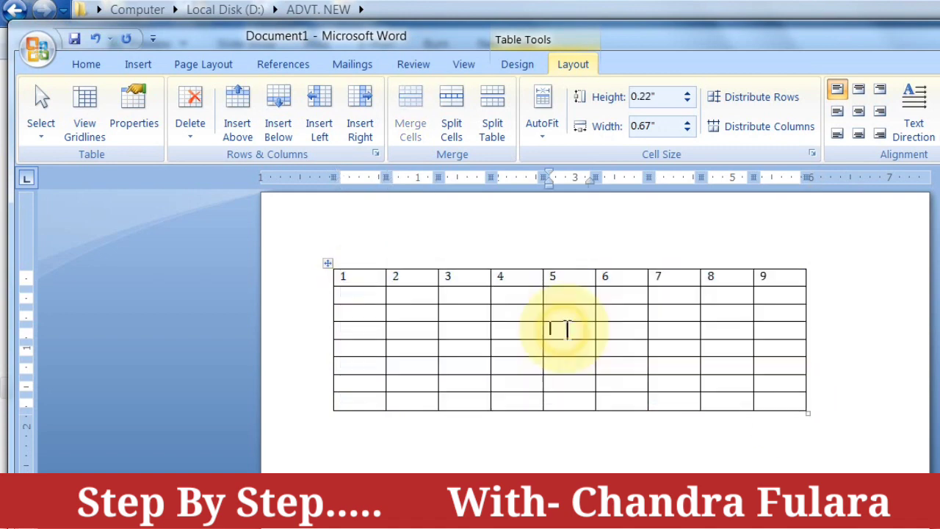
click(40, 110)
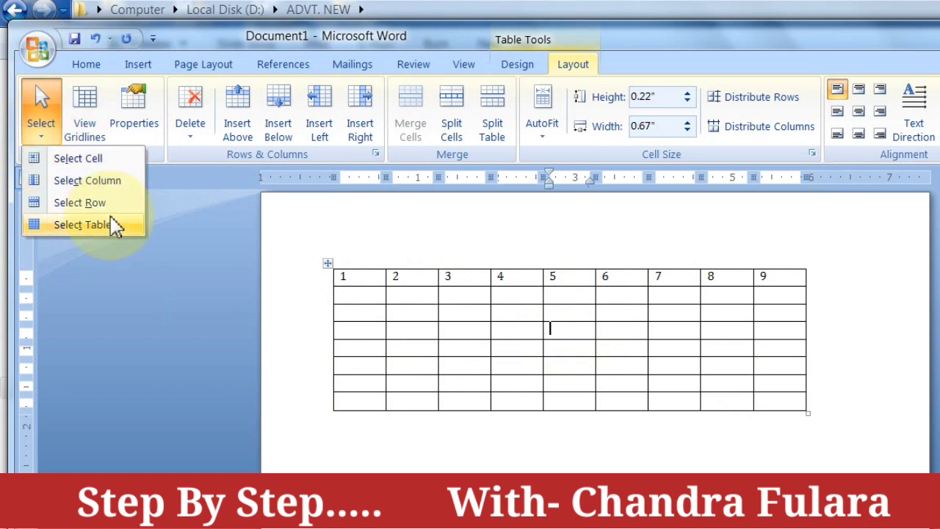
click(411, 306)
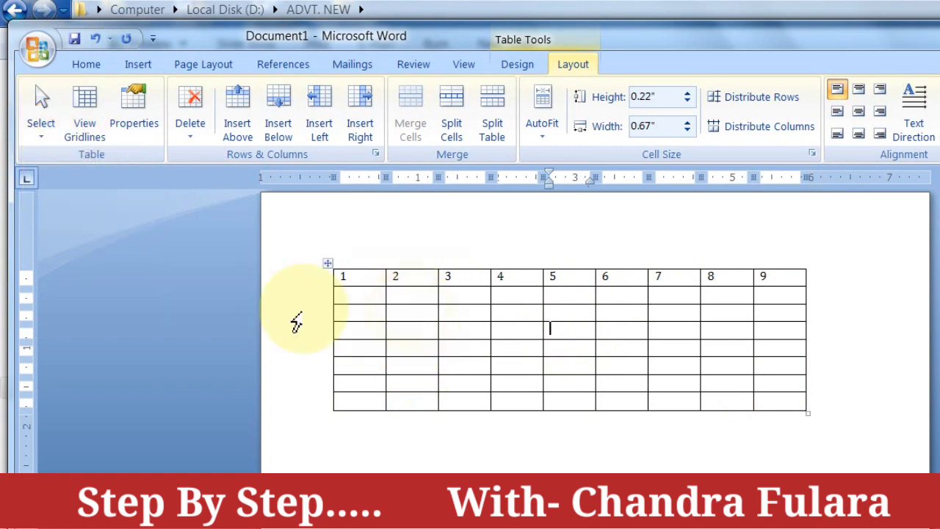
click(193, 144)
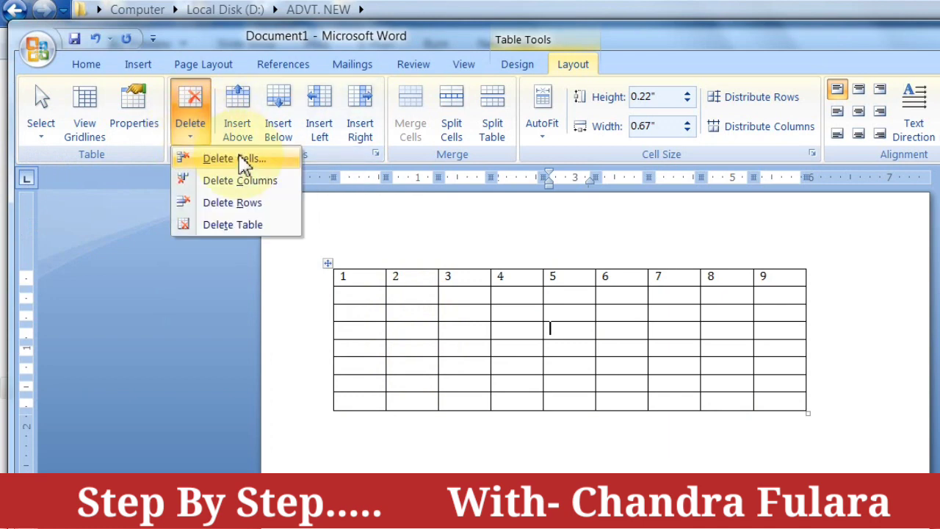
Step: Try deleting only the last cell of the table's bottom row, and undo the deletion
click(783, 400)
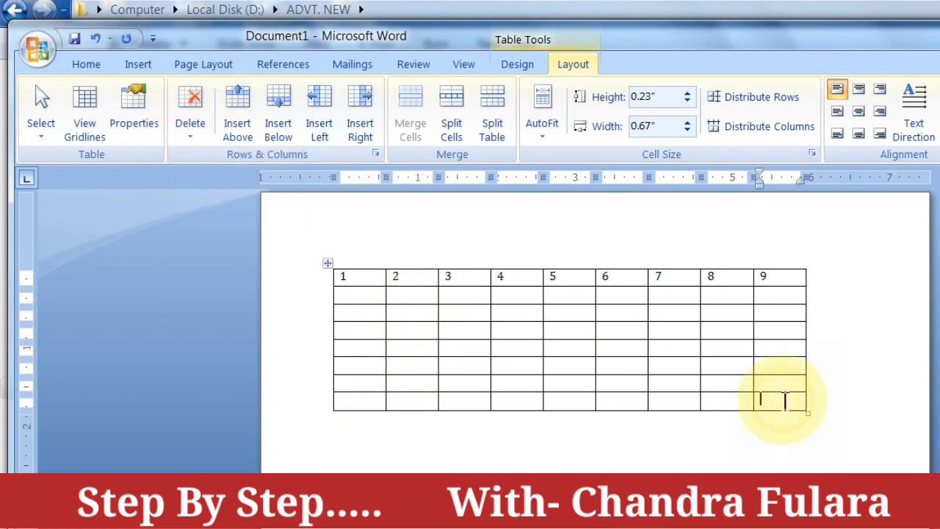
click(194, 140)
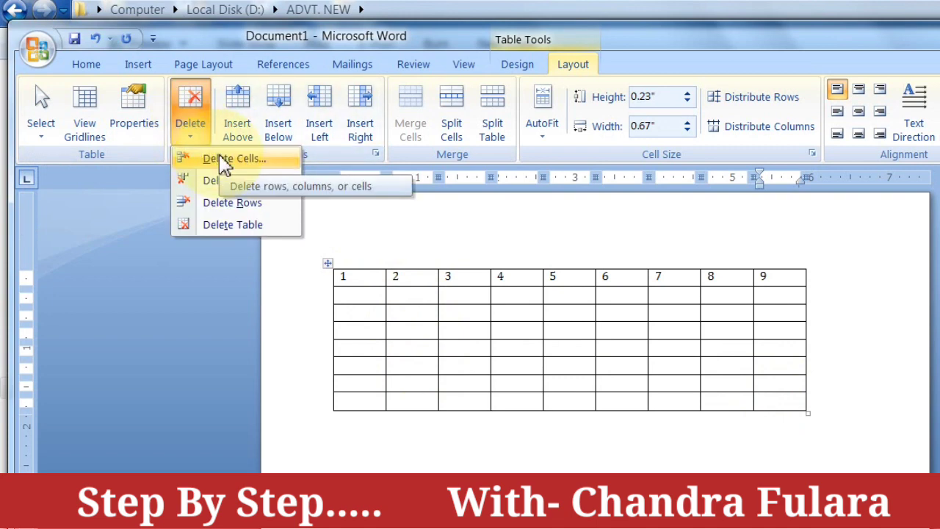
click(224, 161)
click(554, 387)
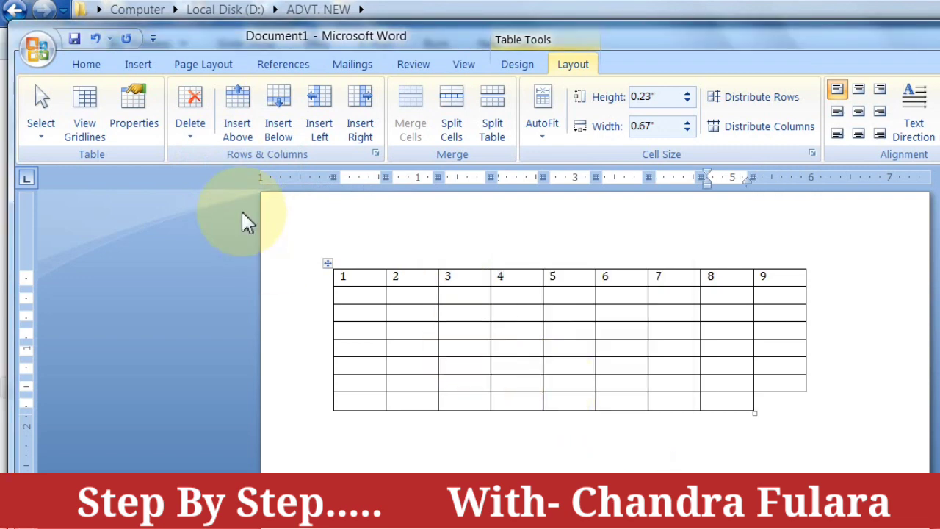
key(ctrl+z)
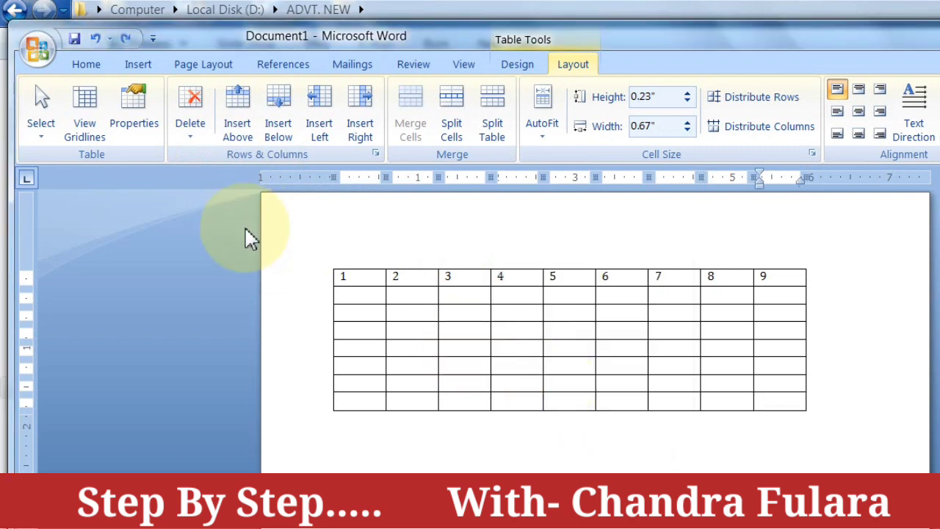
Step: Try deleting the entire column headed 9 from the table, and undo the deletion
click(466, 383)
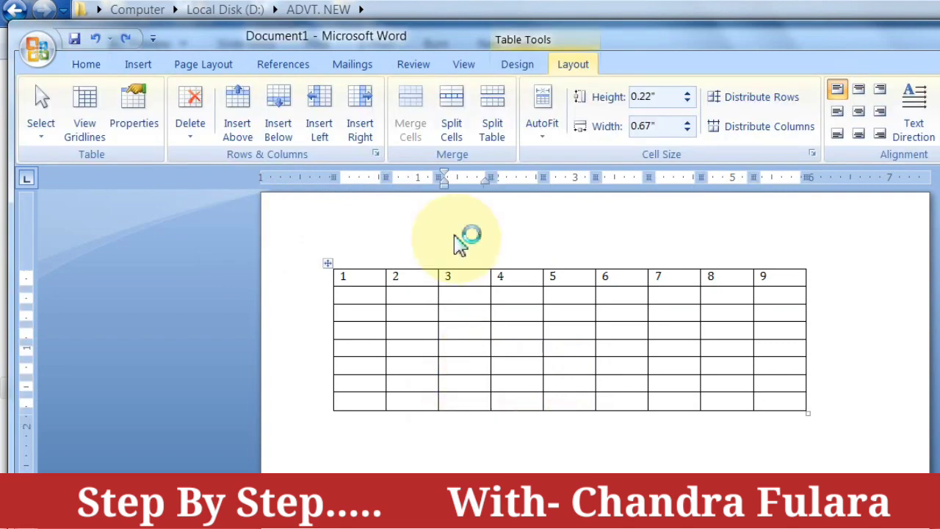
click(192, 121)
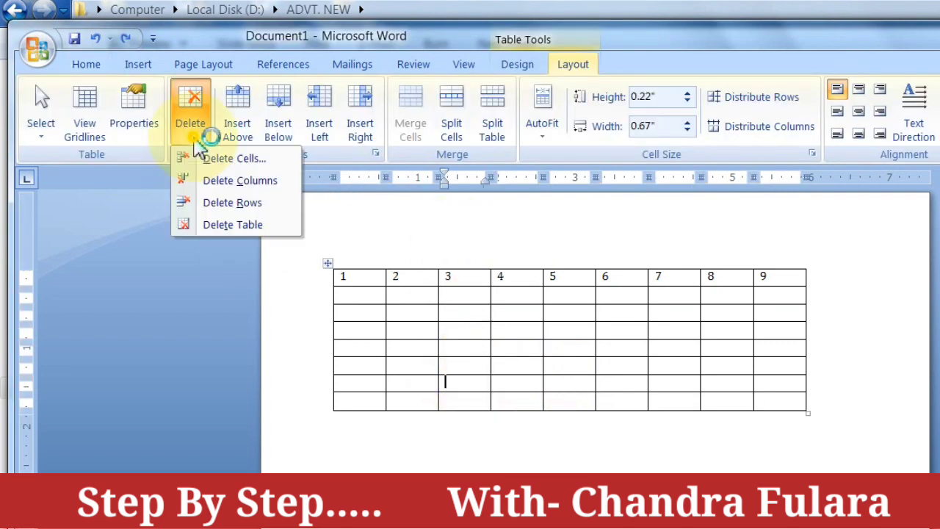
click(783, 279)
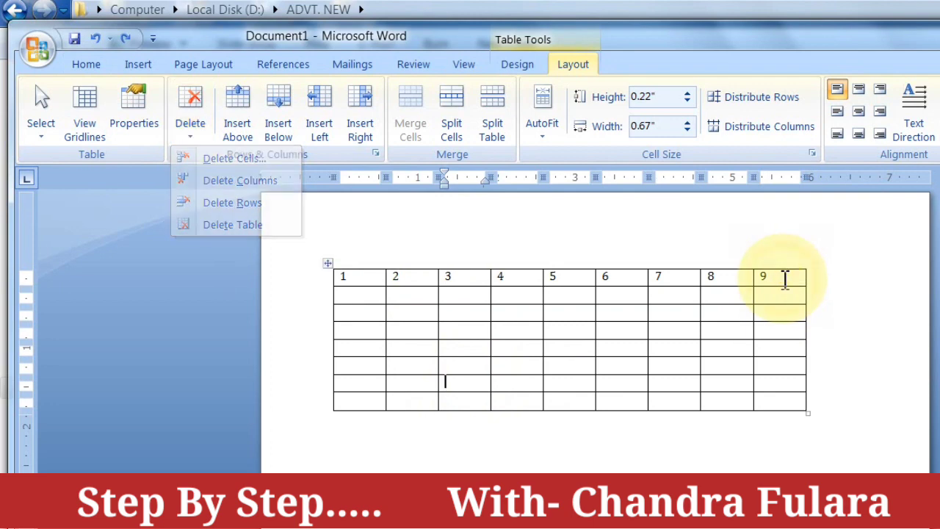
click(193, 136)
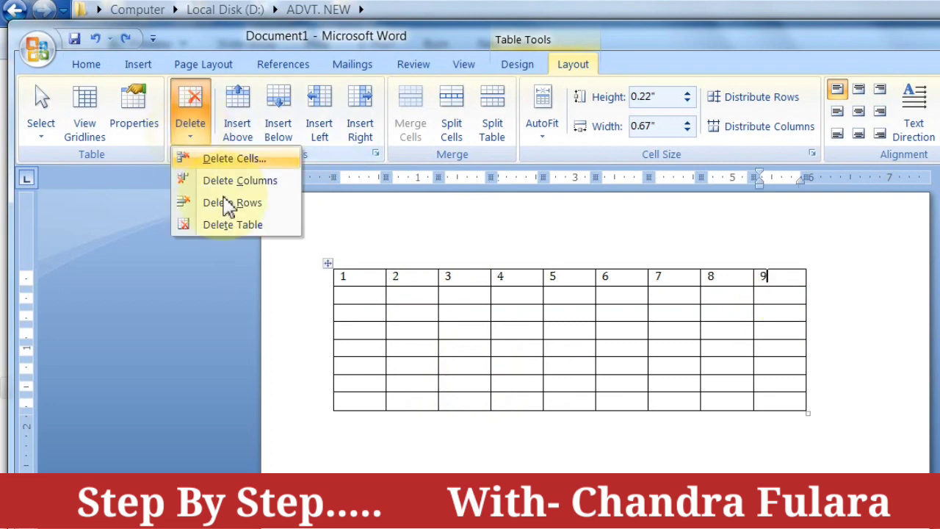
click(239, 181)
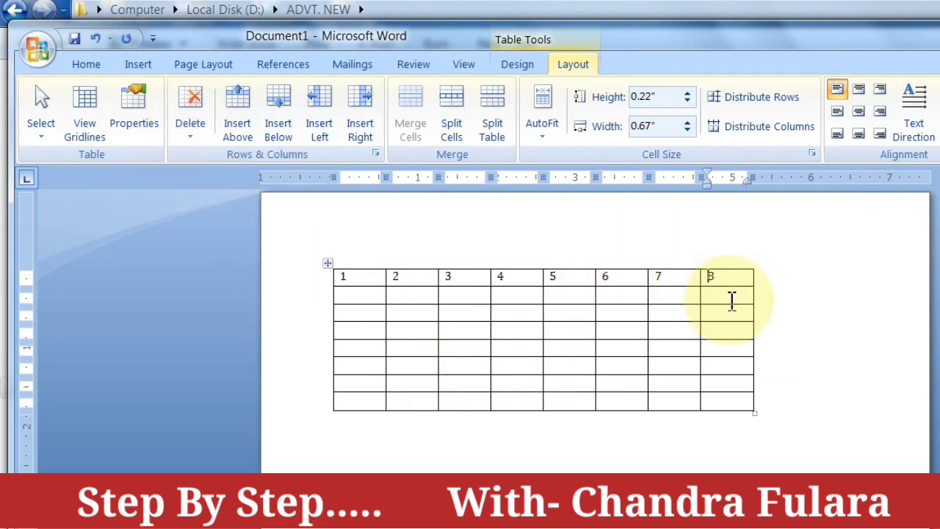
key(ctrl+z)
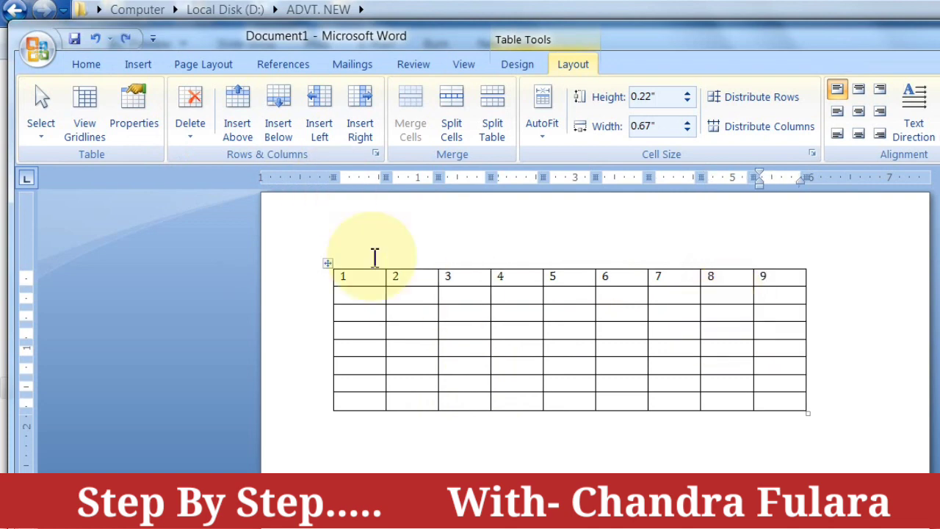
click(367, 279)
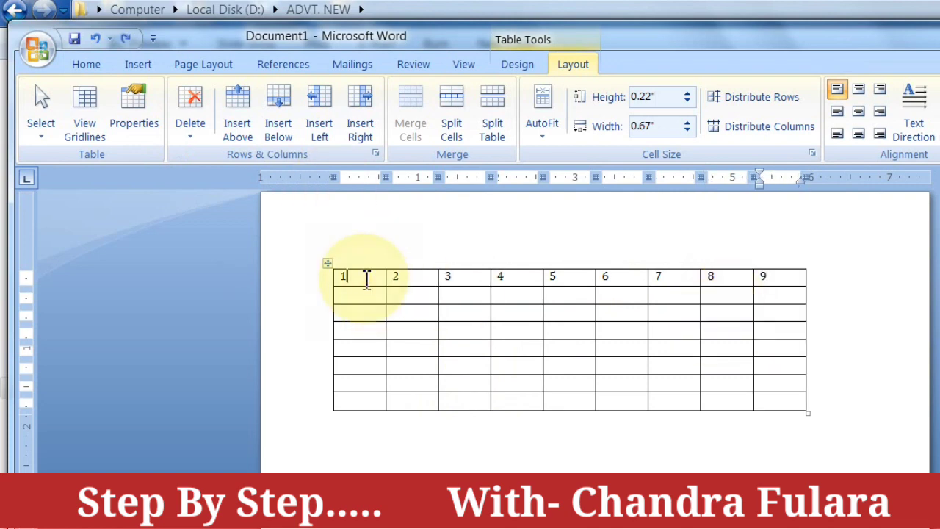
click(191, 135)
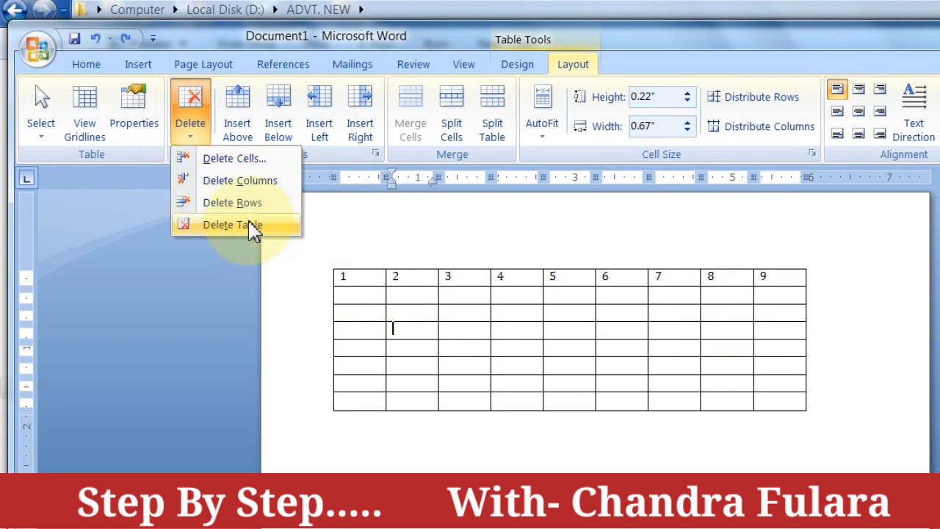
click(364, 234)
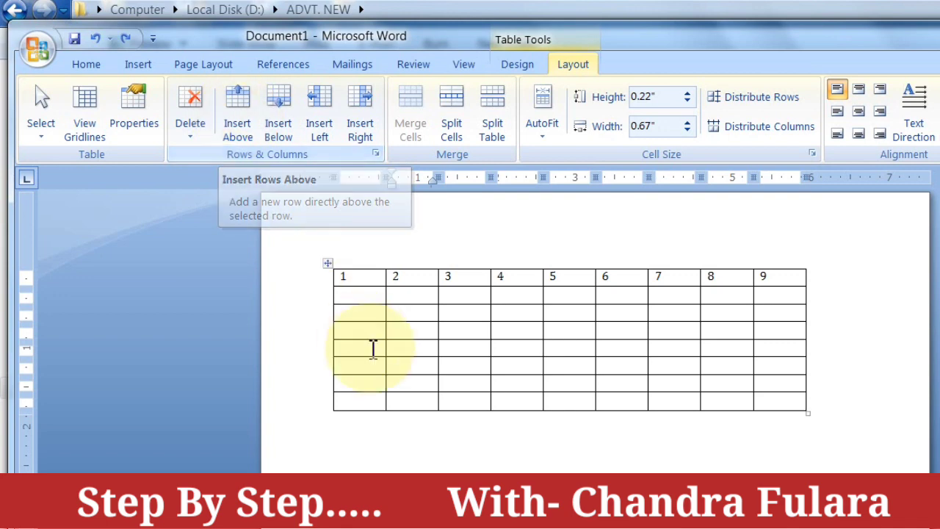
Step: Insert a blank row directly above the table's numbered row
click(361, 283)
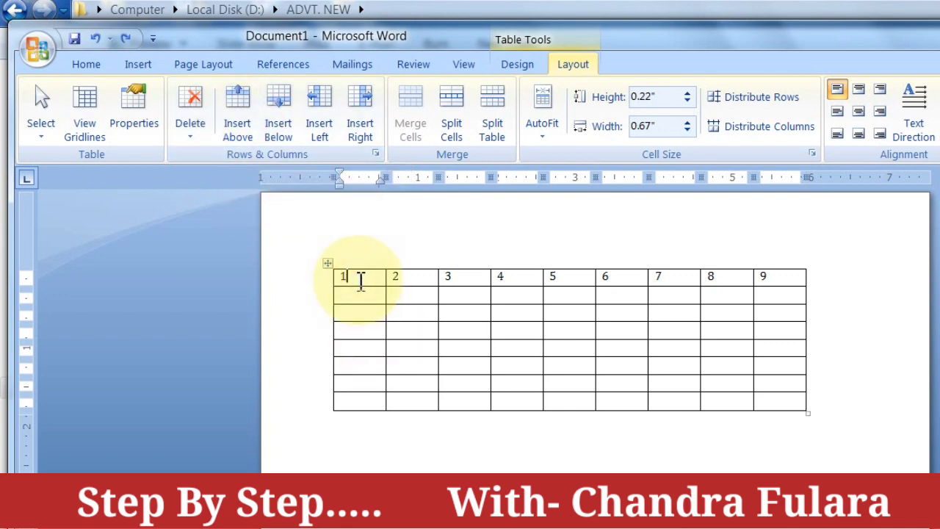
click(243, 107)
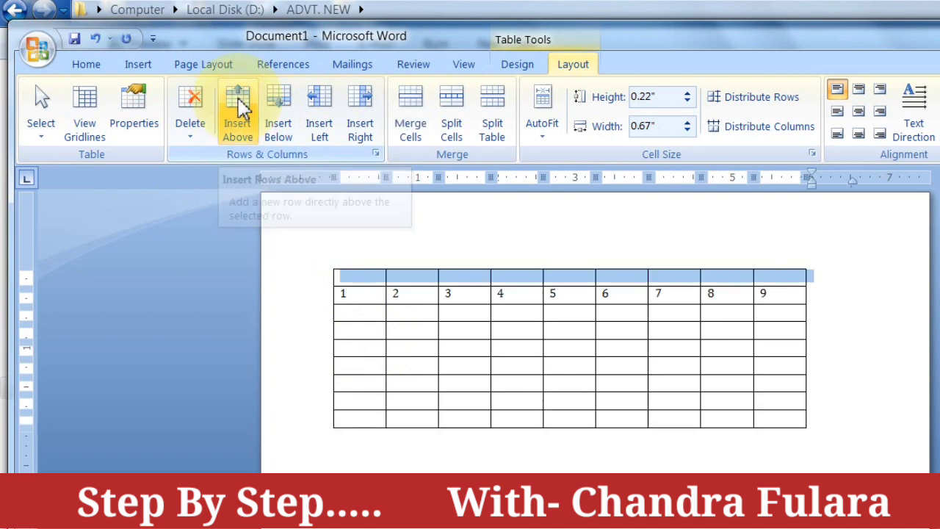
Step: Try inserting a blank row directly below the numbered row, and undo that insertion
click(350, 293)
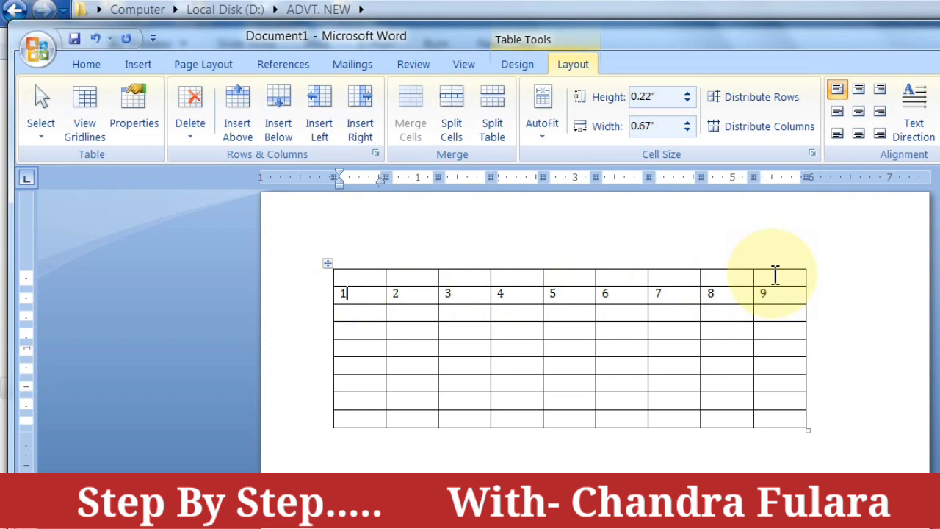
click(279, 125)
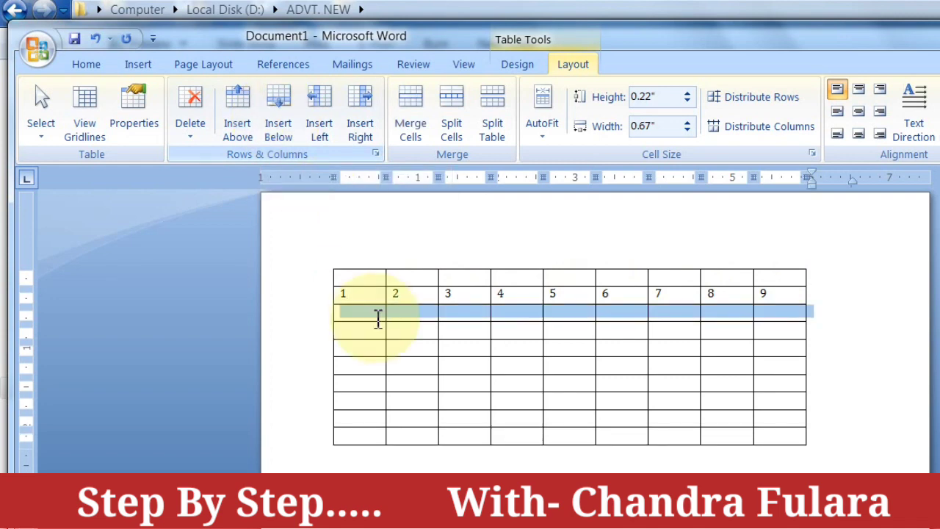
click(781, 313)
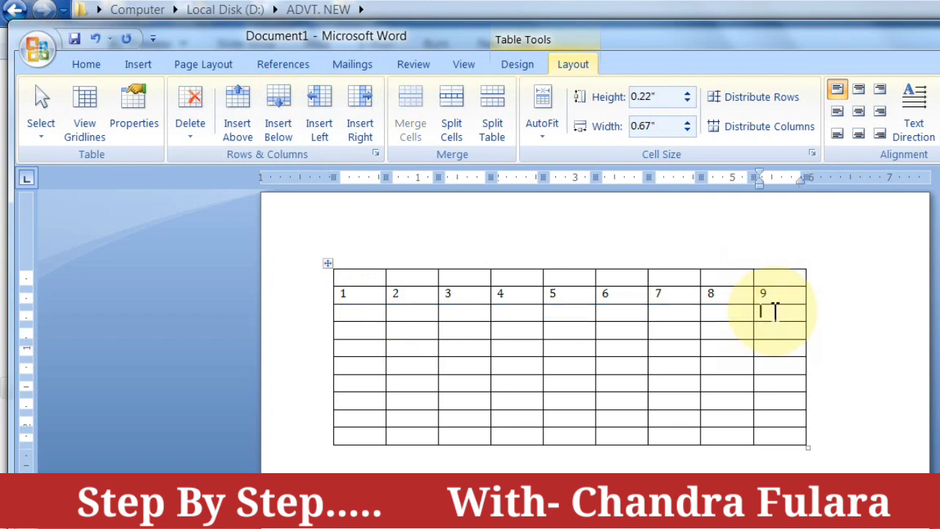
key(ctrl+z)
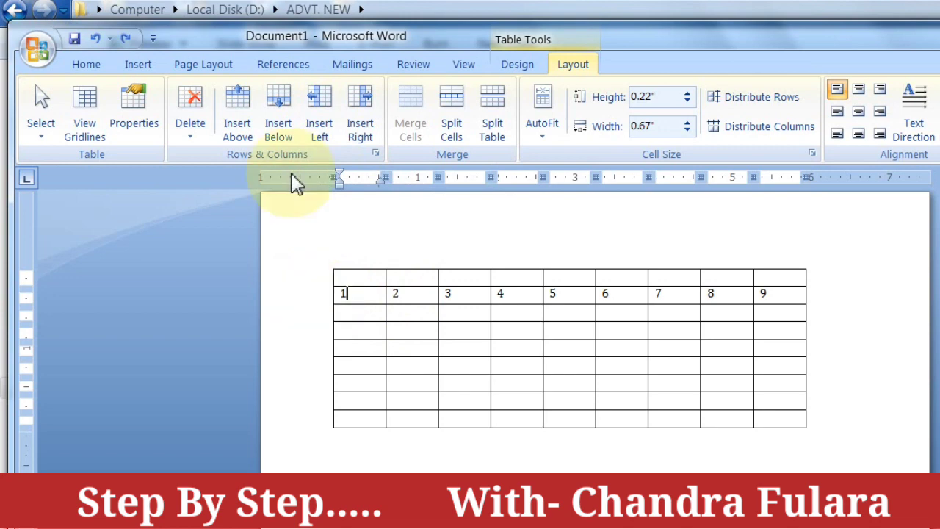
Step: Insert one blank column to the left of the column headed 1 and another to its right
click(319, 132)
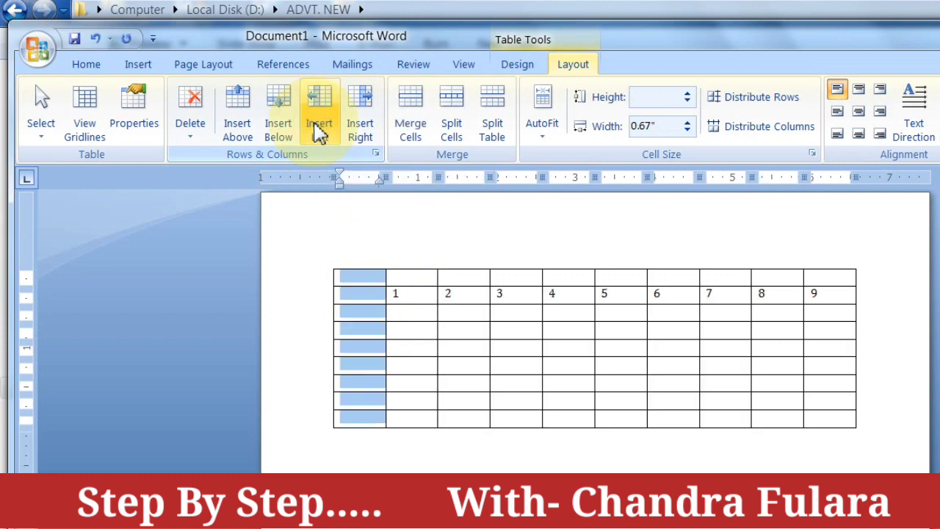
click(406, 291)
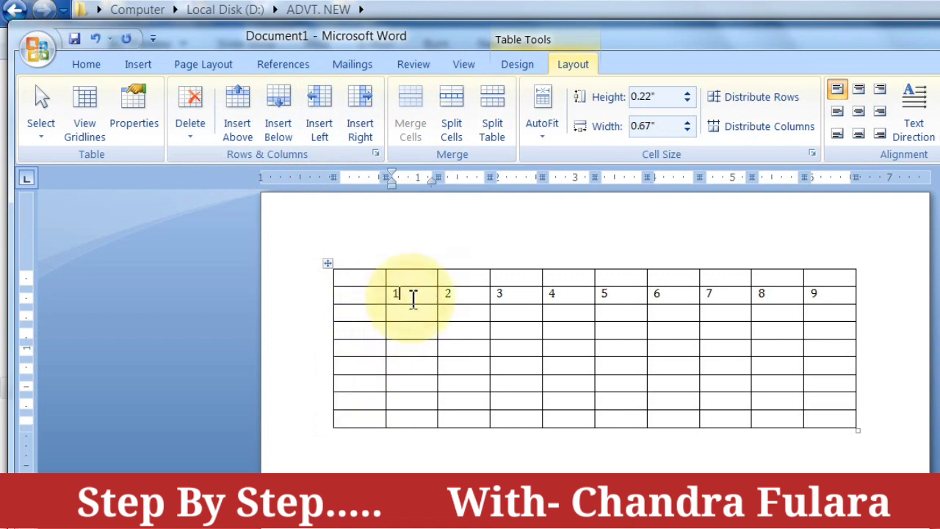
click(360, 131)
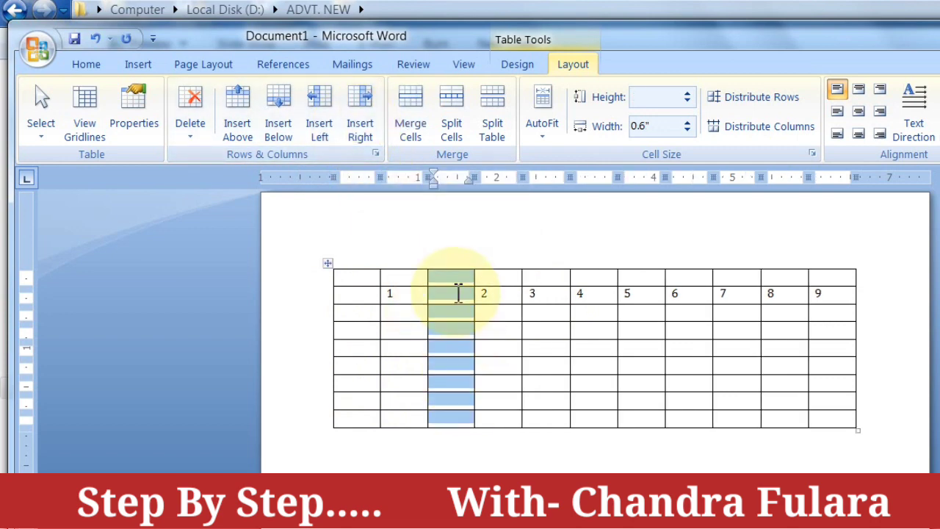
click(457, 293)
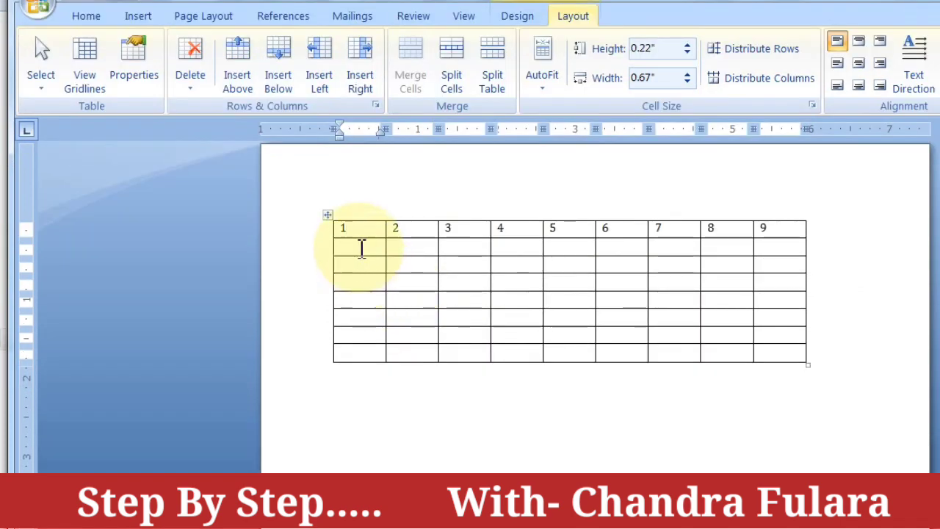
Step: Merge all the cells of the column headed 1 into a single cell
drag(365, 226, 379, 353)
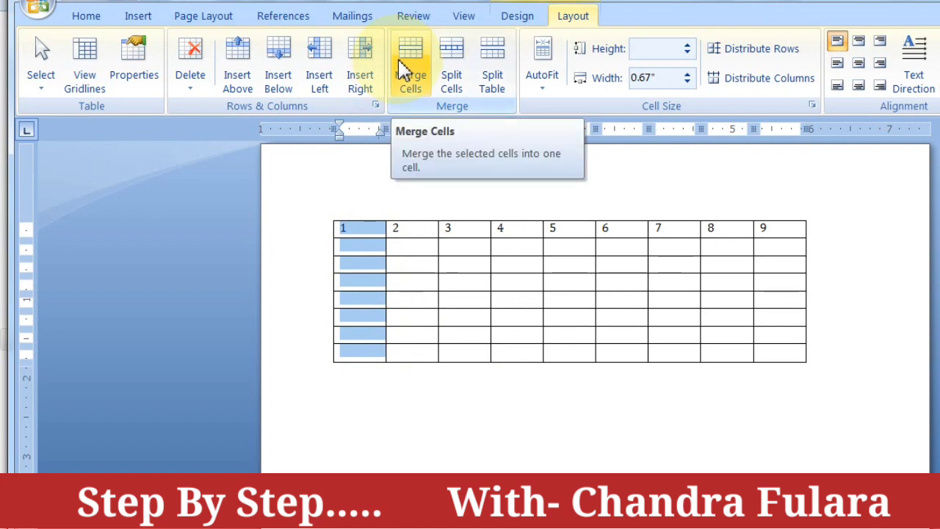
click(403, 71)
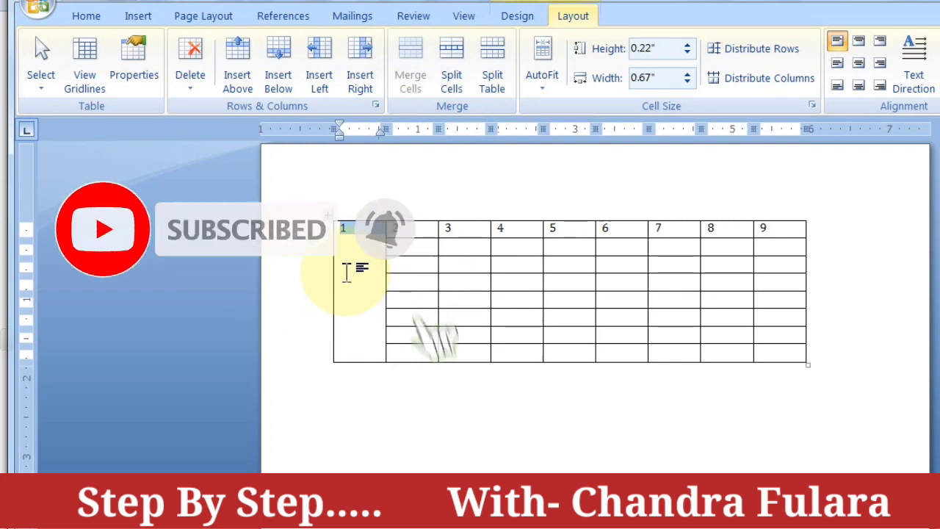
click(413, 252)
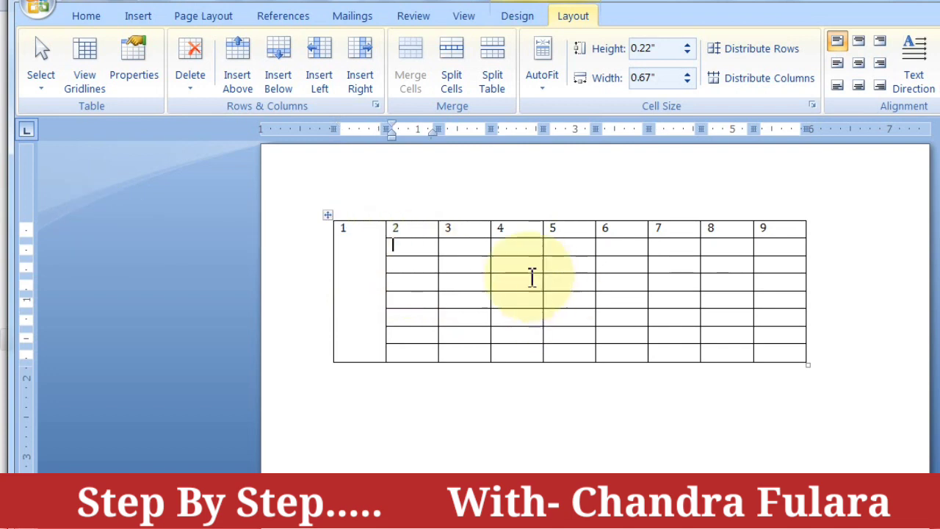
Step: Try merging the third- to sixth-row cells under headings 4, 5 and 6, and undo this and the first-column merge
drag(521, 268, 621, 316)
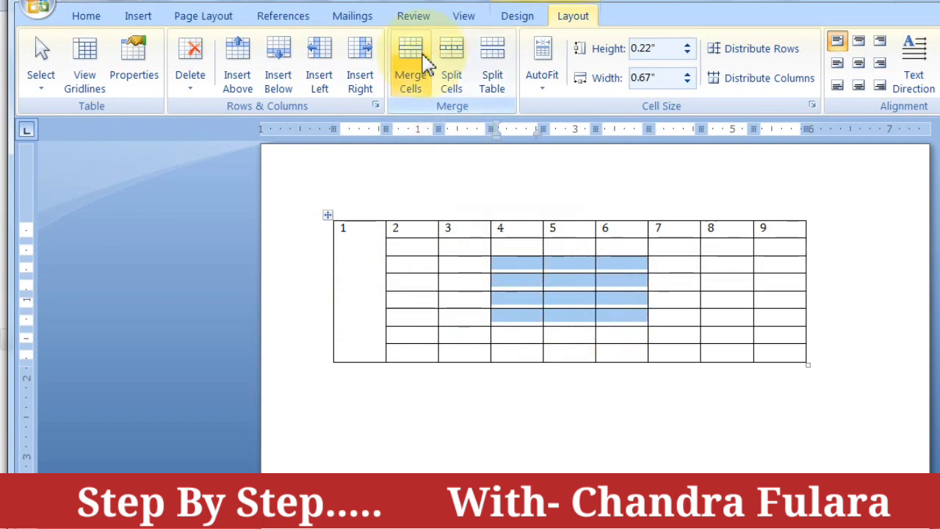
click(563, 310)
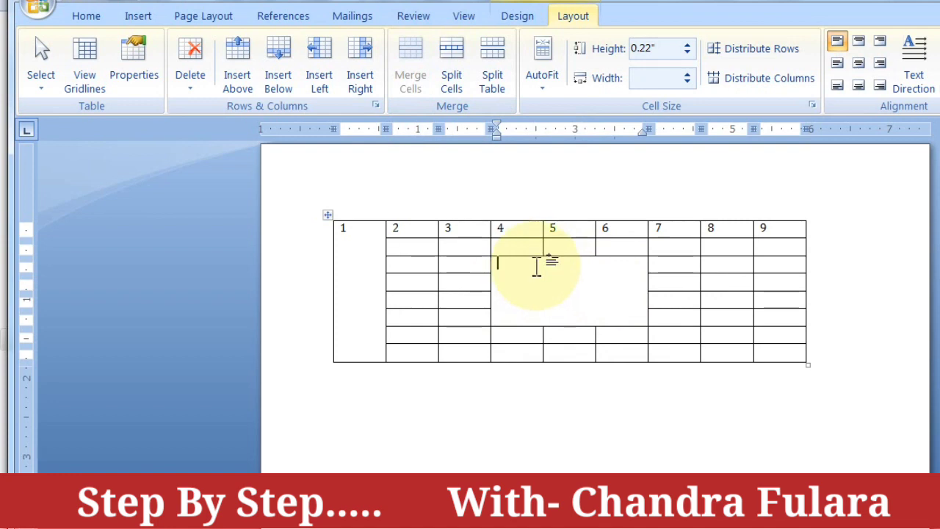
key(ctrl+z)
key(ctrl+z)
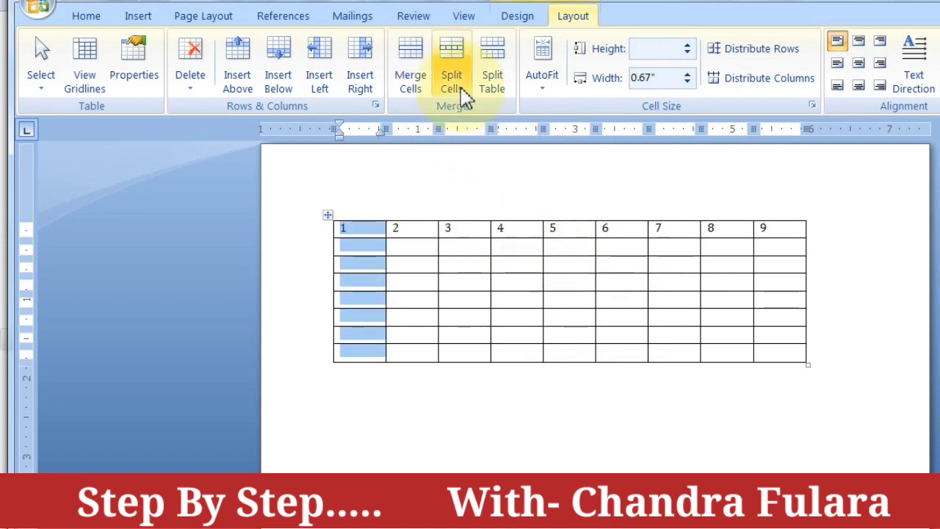
click(499, 208)
click(462, 247)
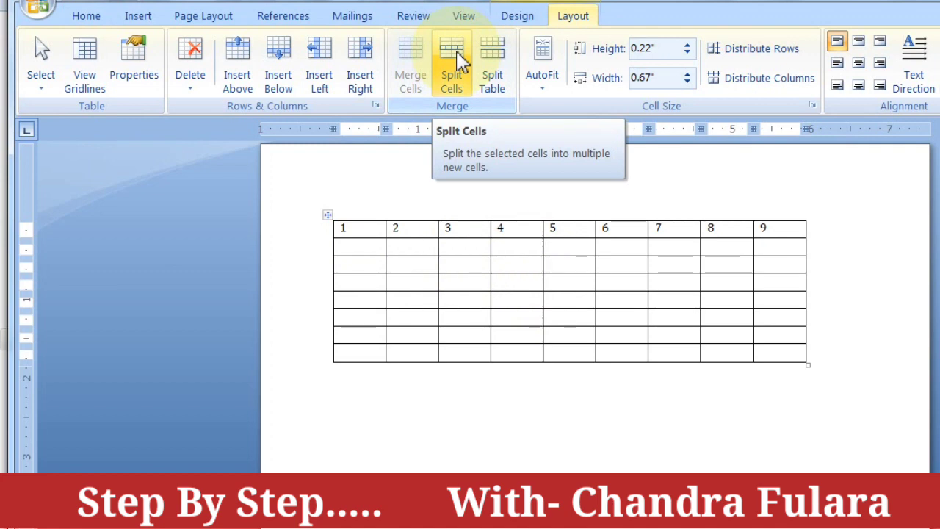
click(382, 281)
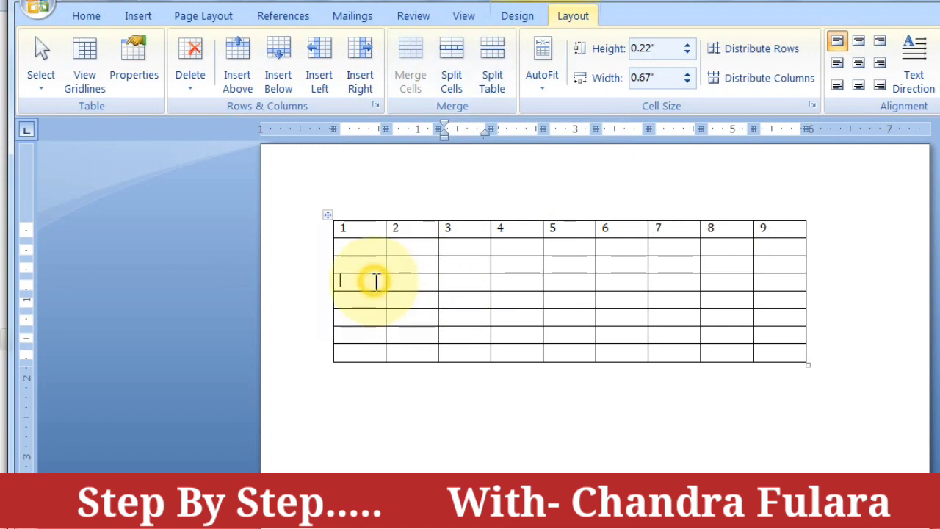
Step: Try splitting the fourth-row cell under heading 1 into 3 columns and 2 rows, and undo the split
click(453, 48)
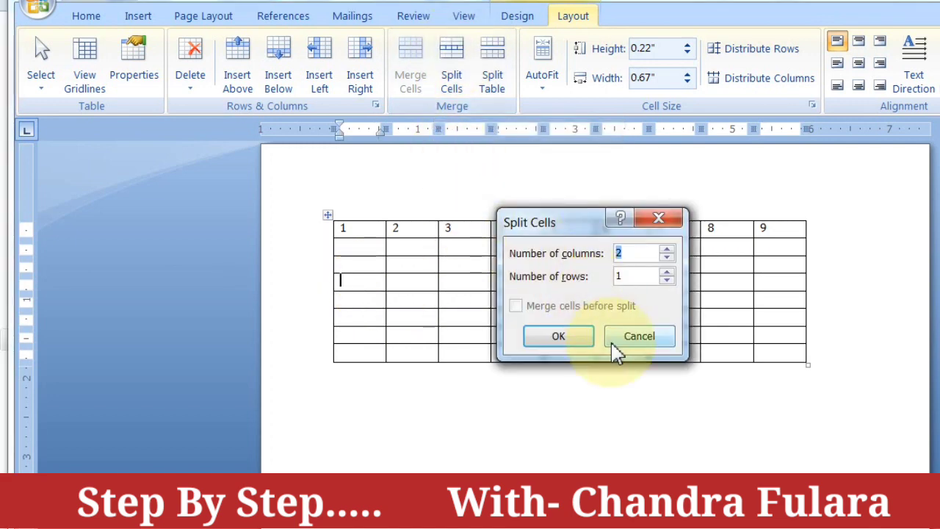
click(636, 346)
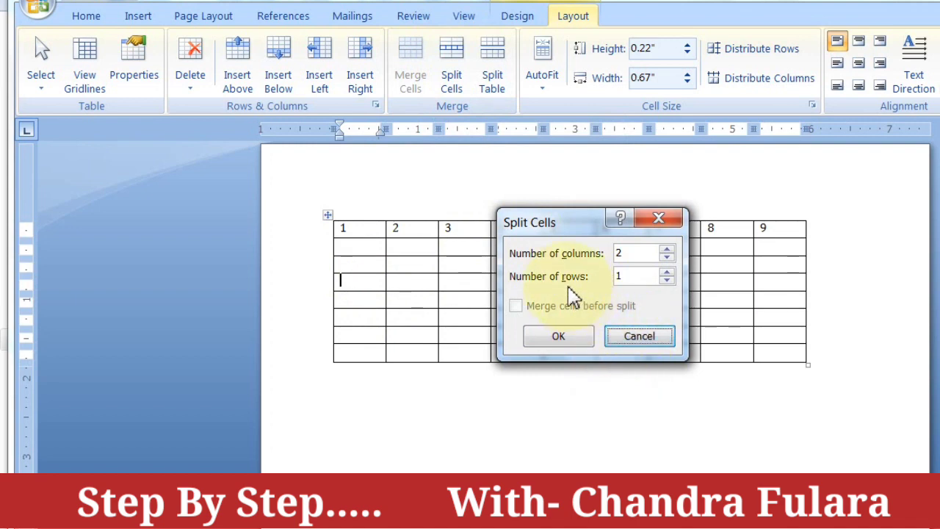
click(640, 277)
text(2)
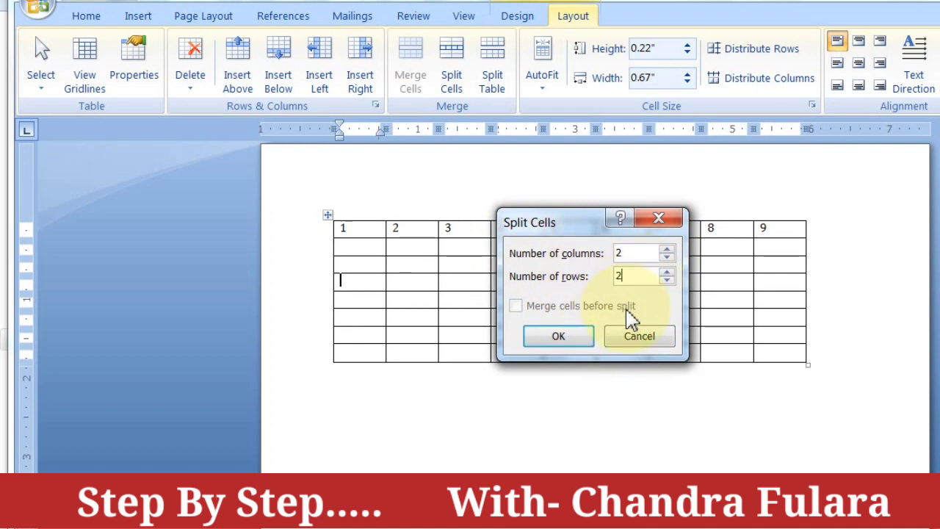
double_click(622, 254)
text(3)
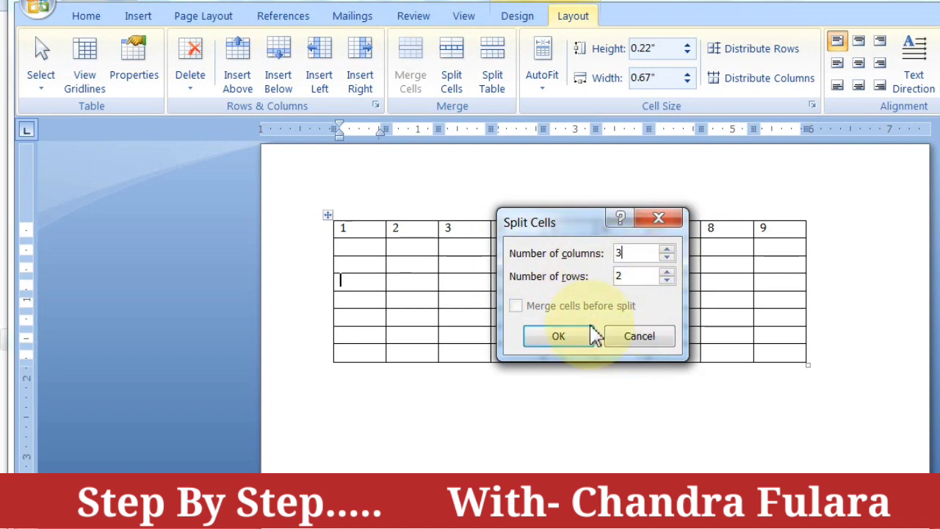
click(577, 336)
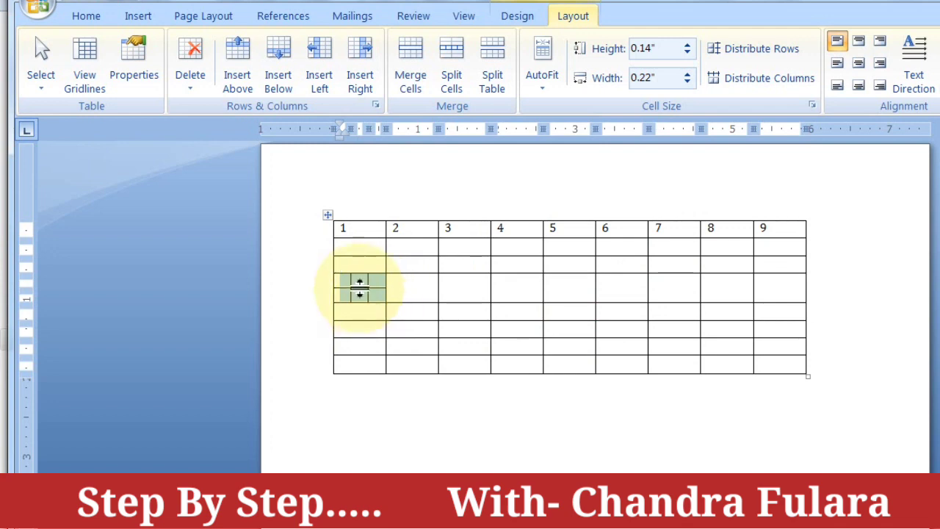
scroll(369, 294, up, 3)
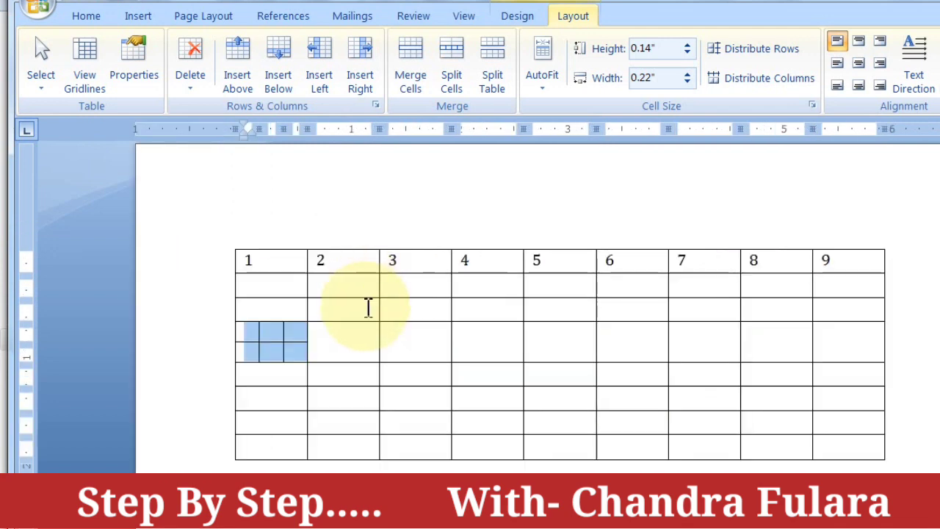
click(232, 341)
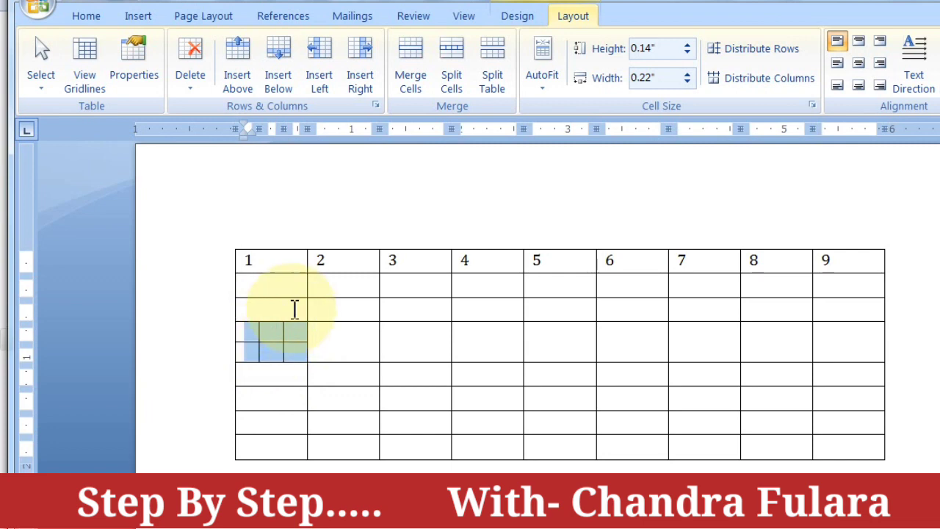
key(ctrl+z)
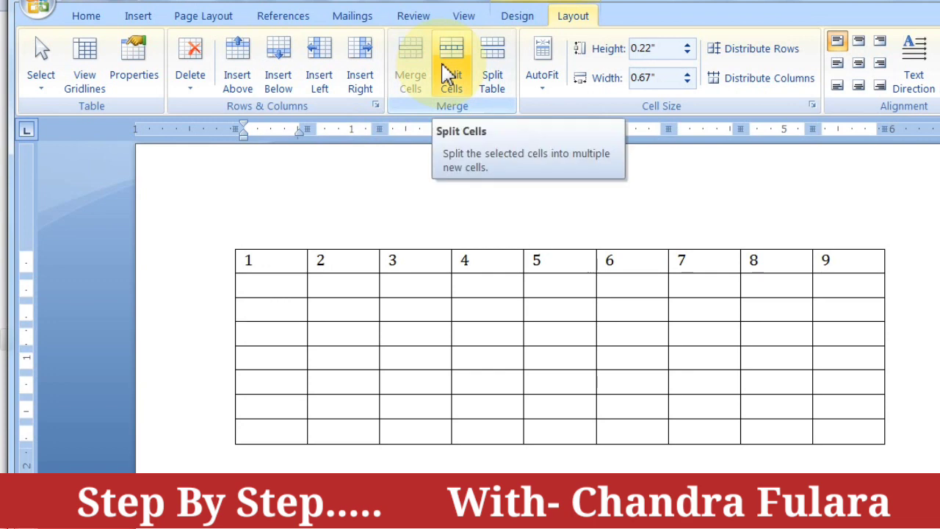
Step: Try splitting the third-row cell under heading 4 into two columns, and undo that split
click(495, 306)
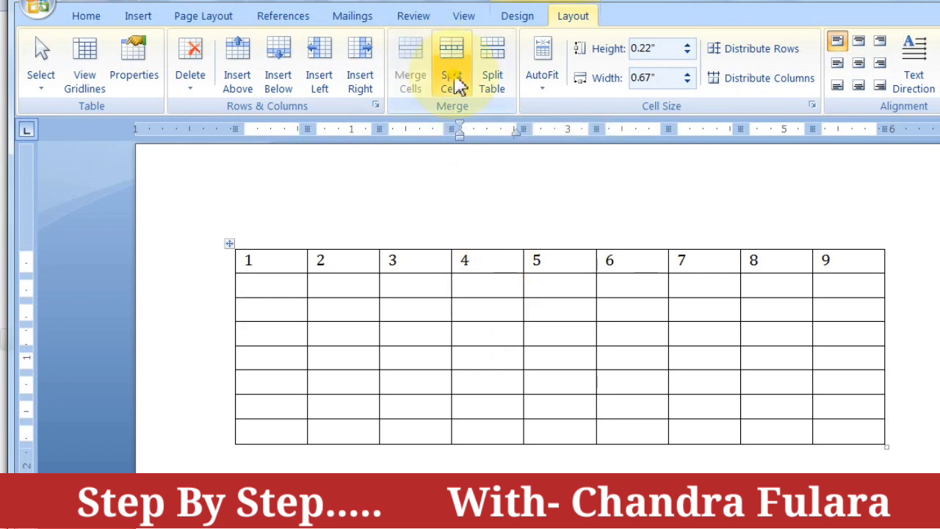
click(452, 81)
click(557, 340)
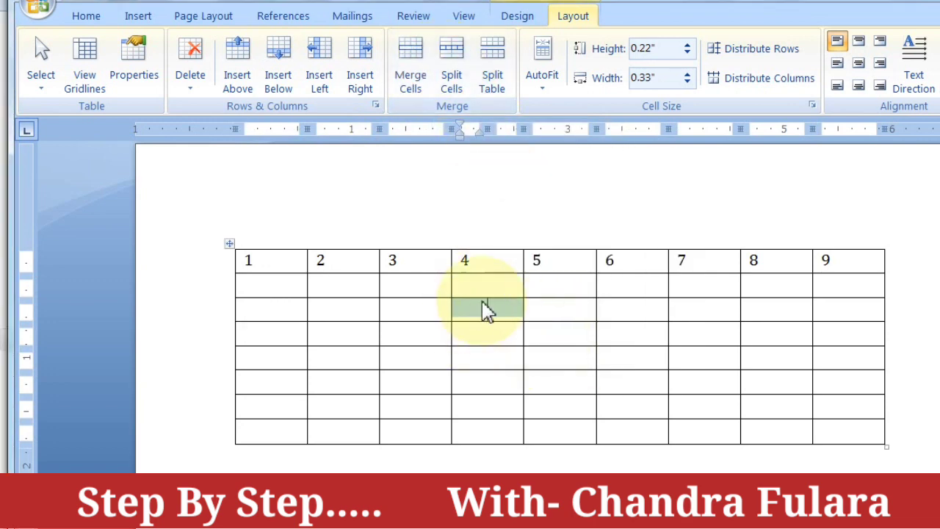
key(ctrl+z)
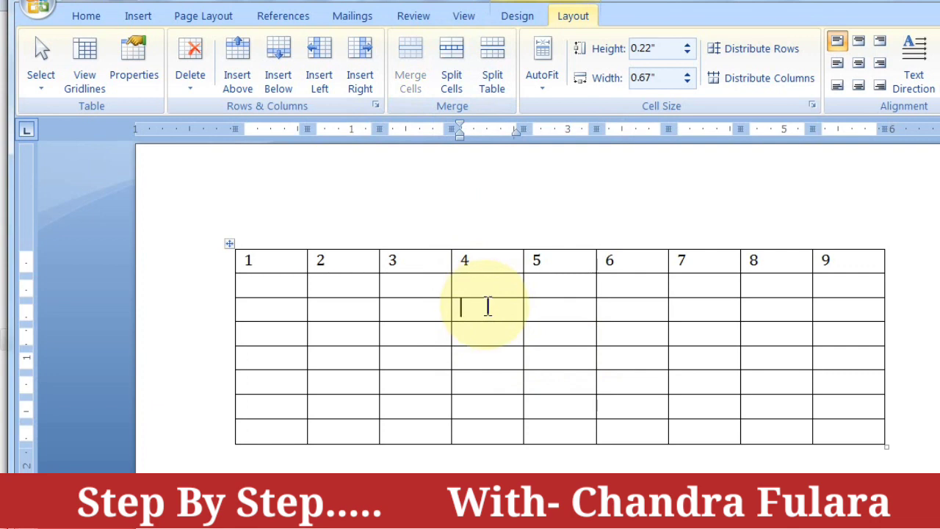
Step: Split the table into two so that its fourth row becomes the first row of the second table
click(281, 334)
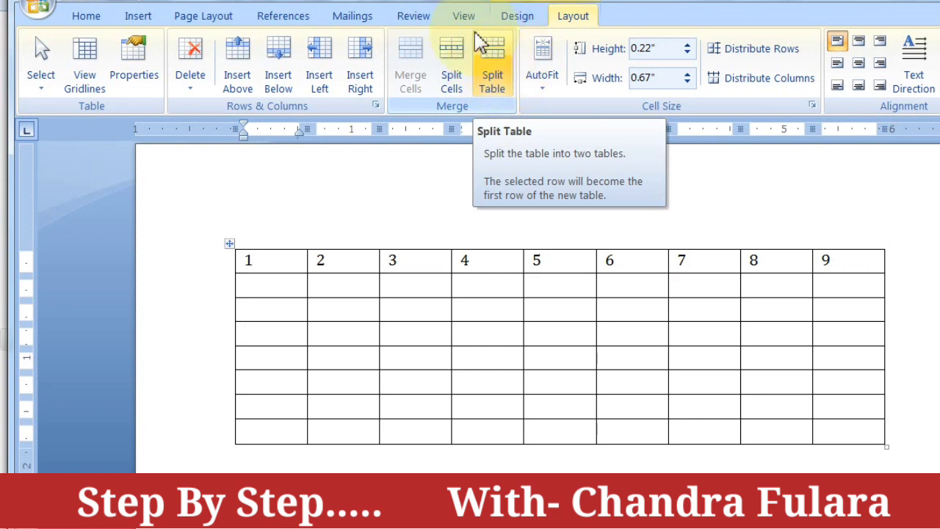
click(491, 62)
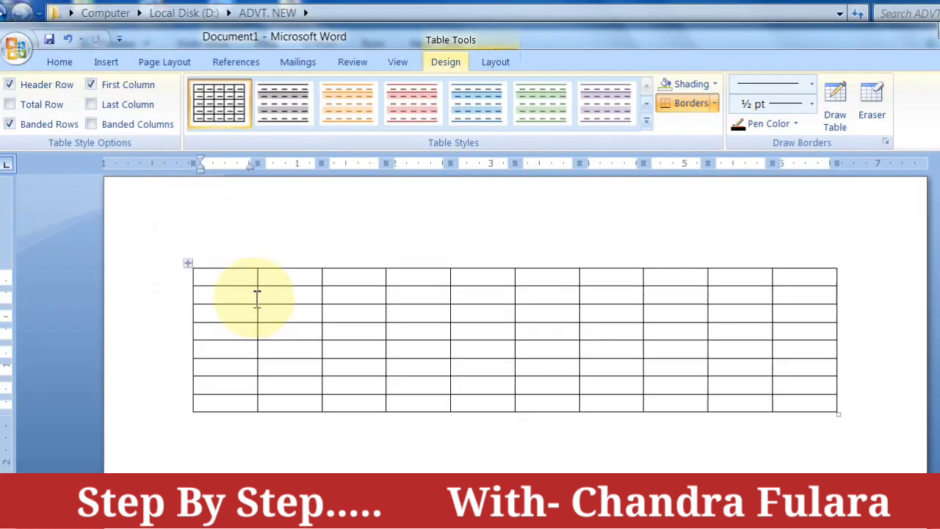
click(231, 332)
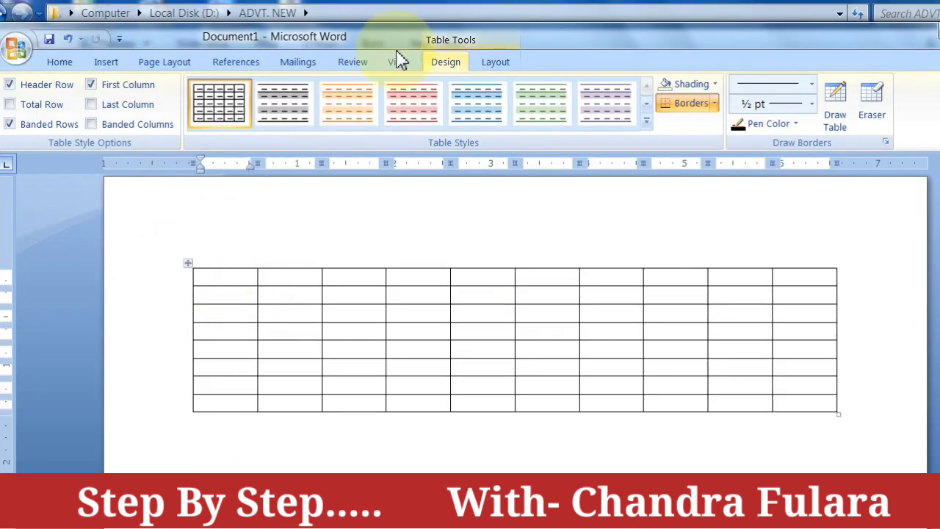
click(497, 66)
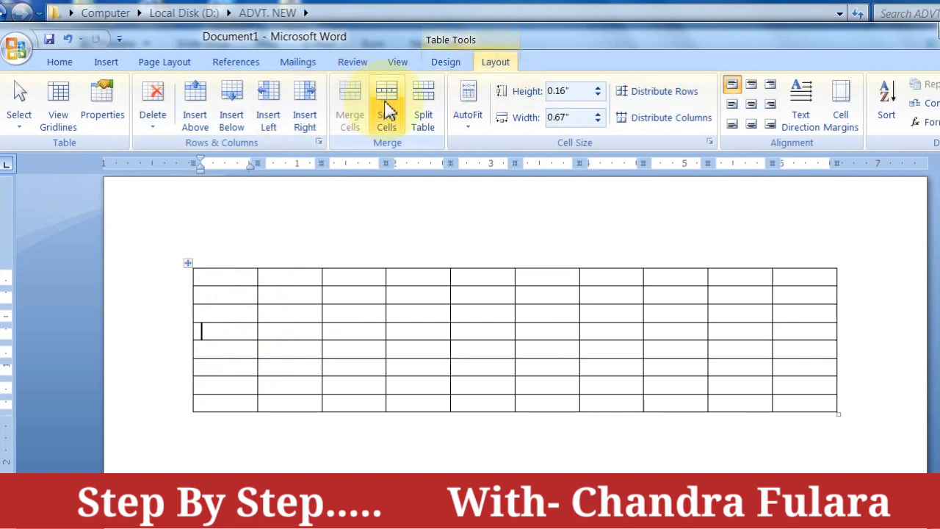
click(422, 99)
click(242, 289)
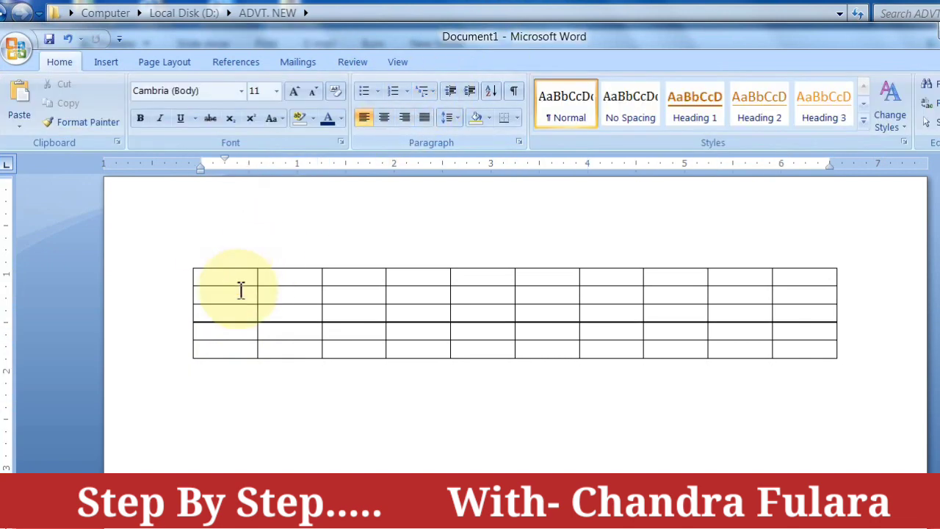
Step: Separate the two split tables by moving the lower one further down the page
scroll(243, 287, down, 3)
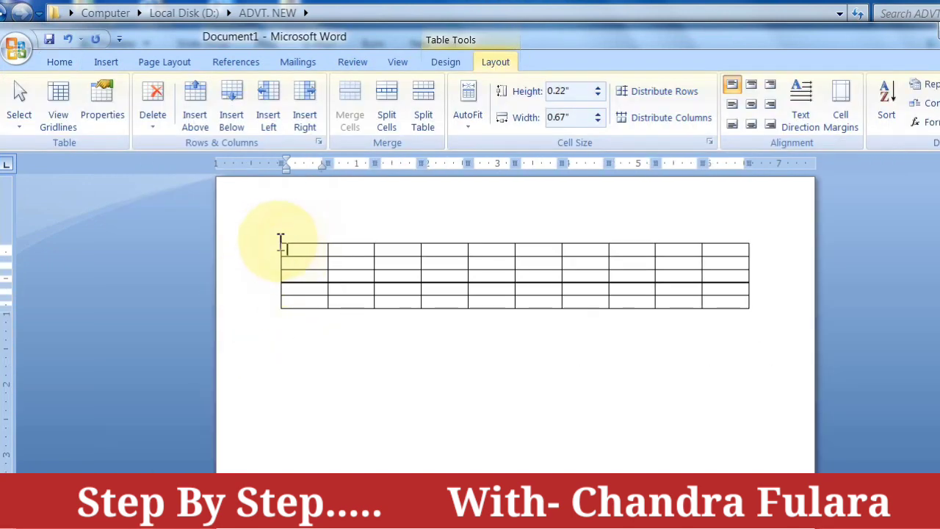
click(309, 301)
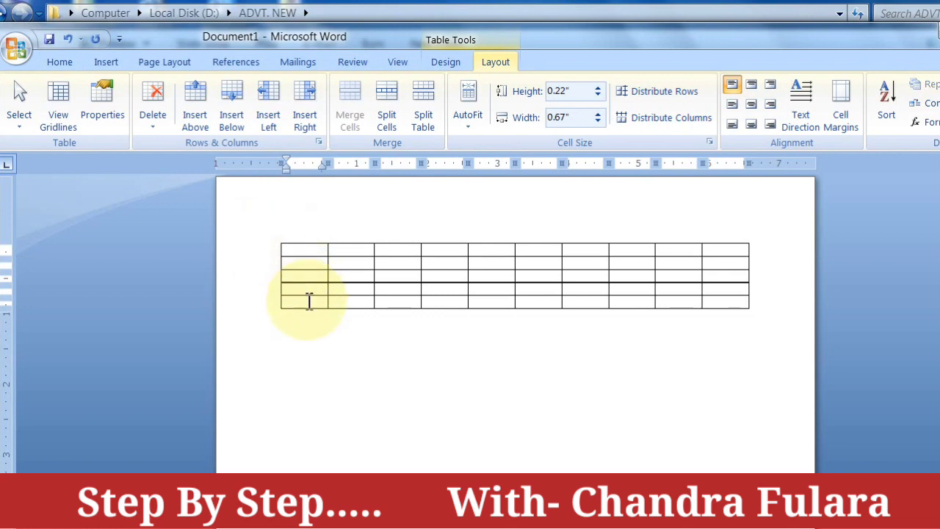
click(300, 251)
click(280, 240)
click(284, 250)
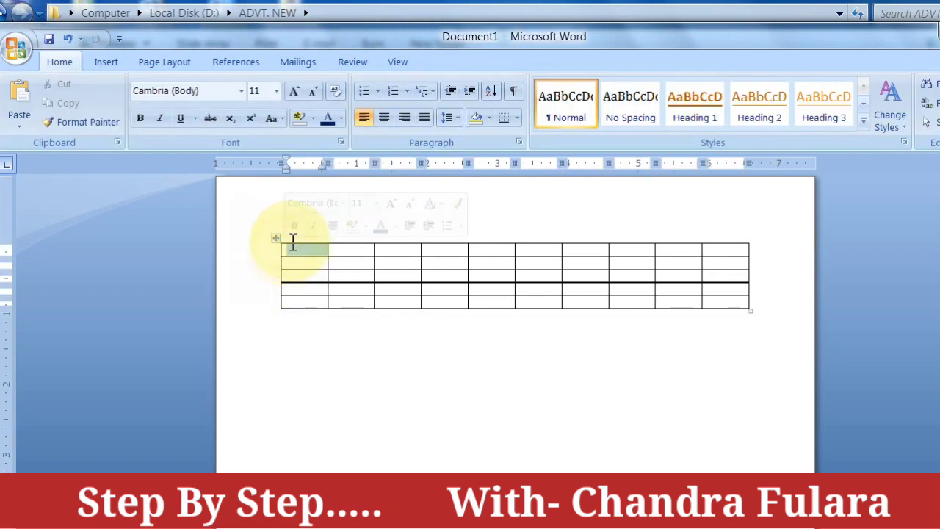
drag(277, 236, 279, 346)
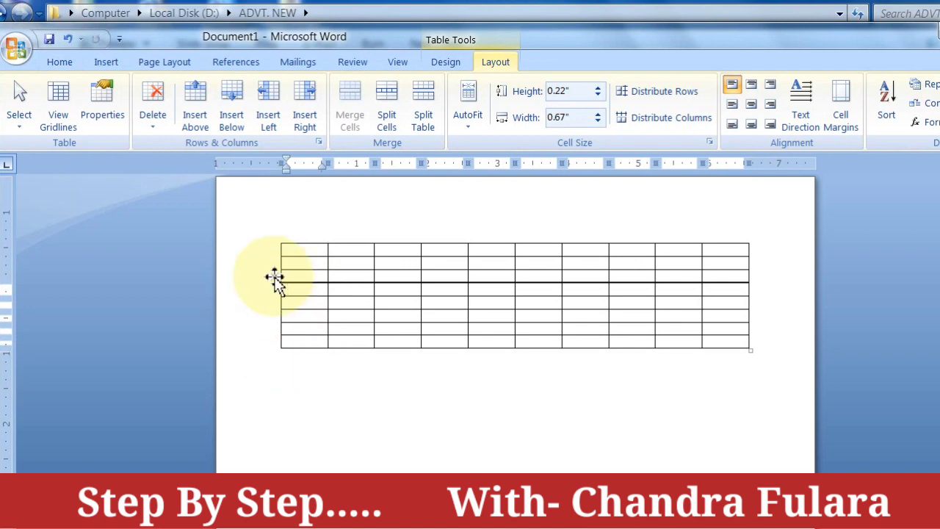
drag(274, 277, 276, 365)
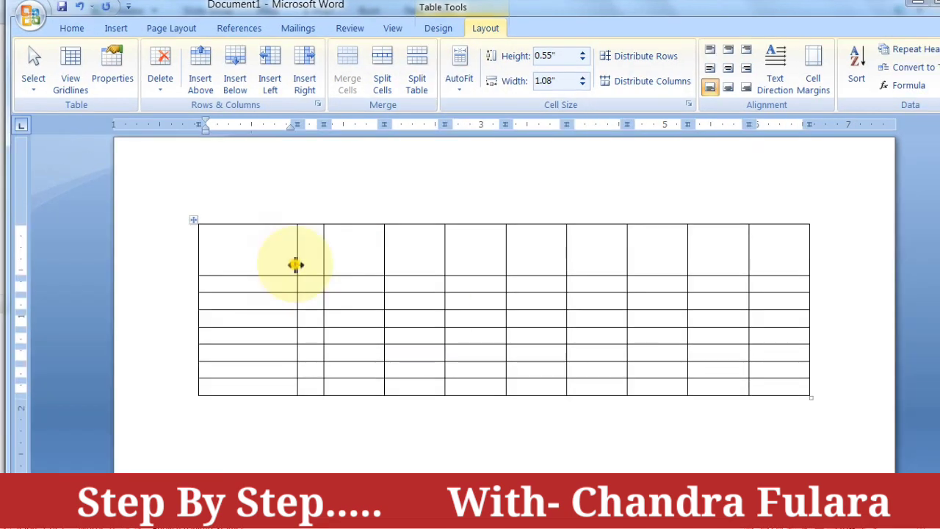
Step: Narrow the first column to about 0.95 inches and enter 1 in its tall top cell
mouse_move(296, 265)
mouse_down()
mouse_move(260, 264)
mouse_move(286, 267)
mouse_up()
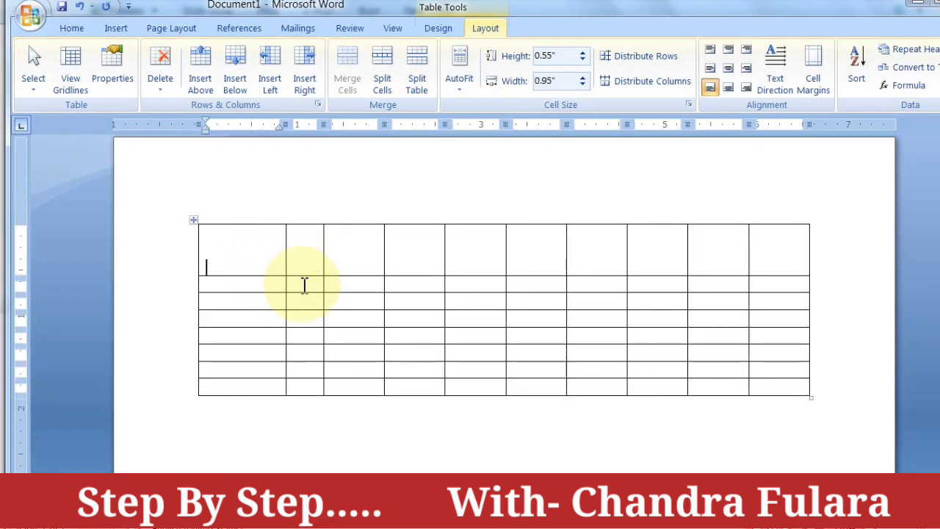
click(245, 253)
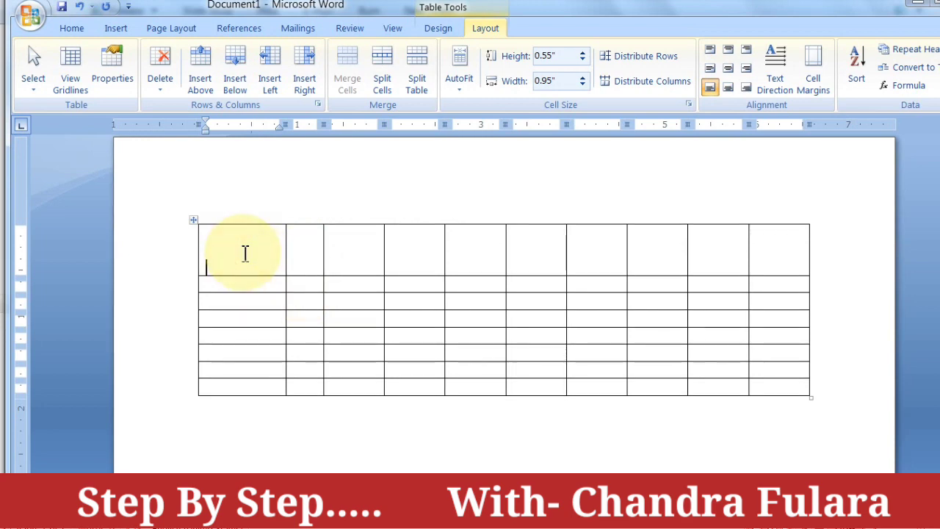
text(1)
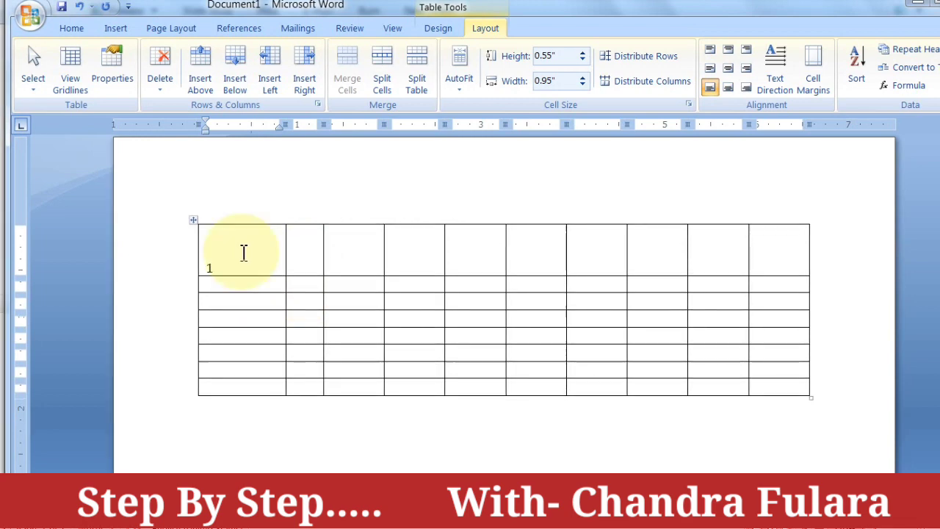
Step: Try the top left, center left and bottom left alignments on the first cell's 1
click(201, 269)
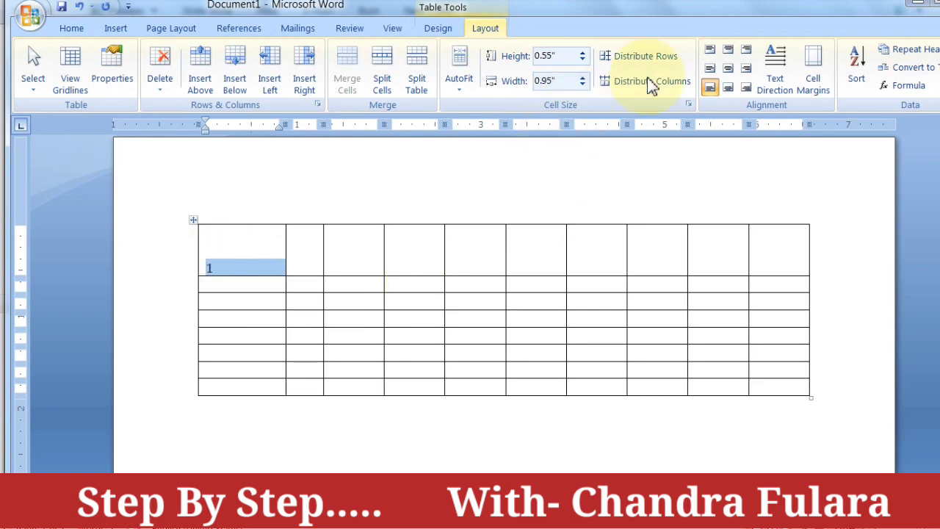
click(711, 53)
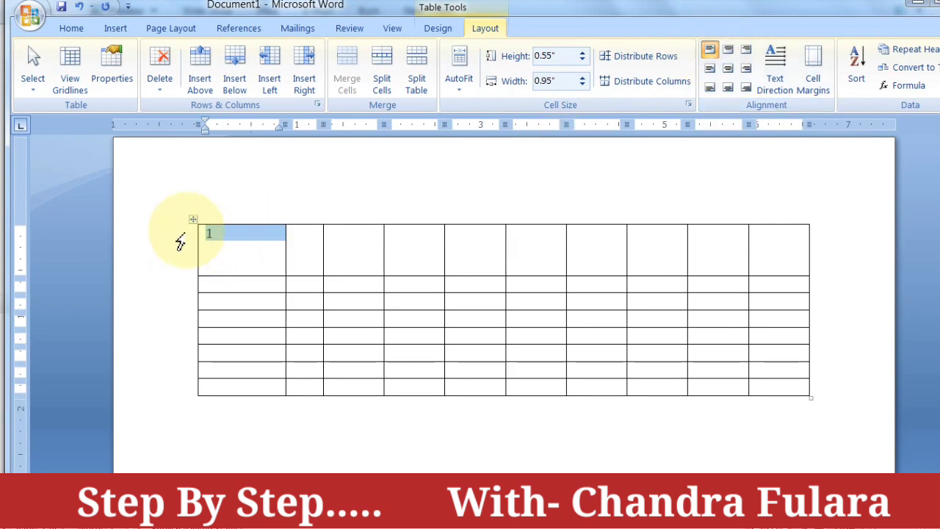
click(711, 69)
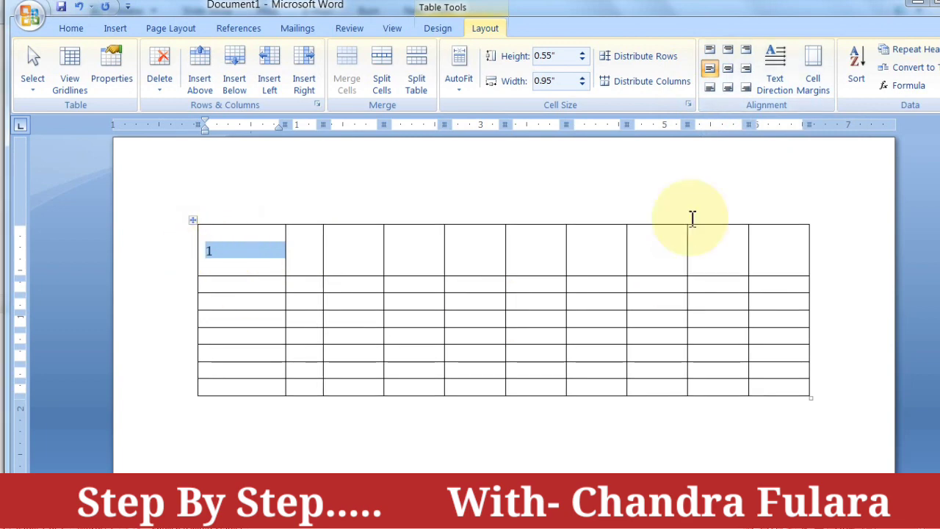
click(710, 89)
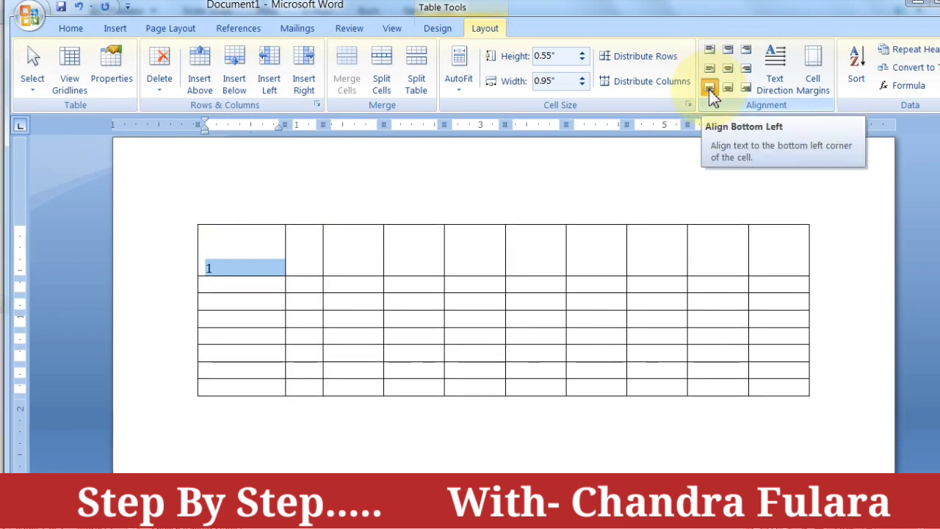
Step: Try the top center, center and bottom center alignments on the first cell's 1
click(735, 53)
click(728, 70)
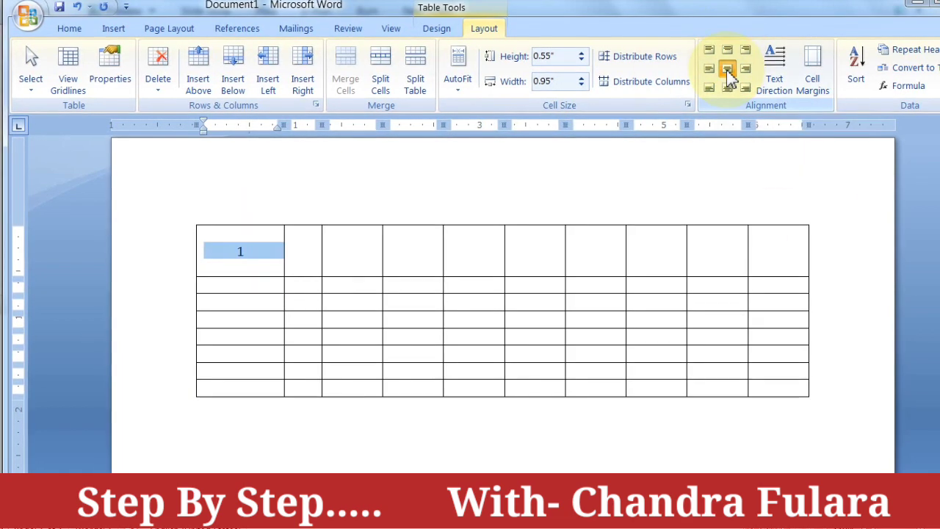
click(726, 88)
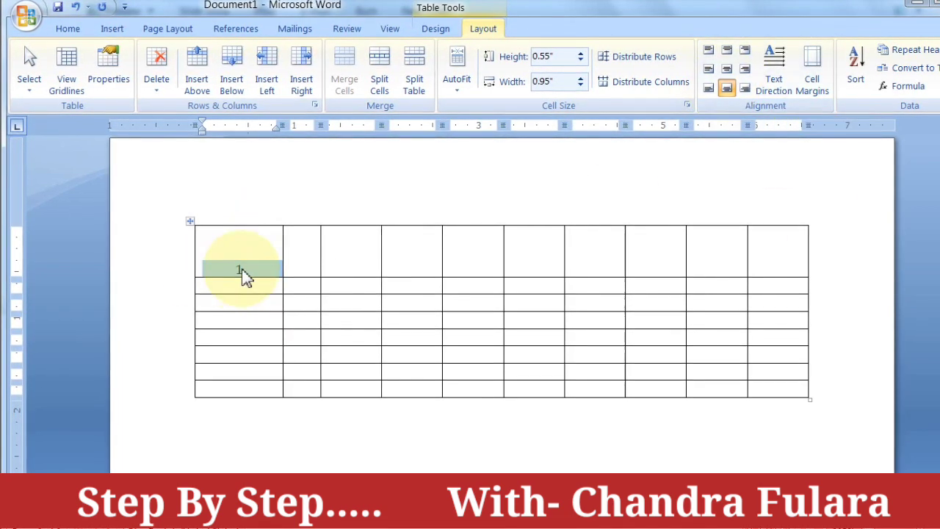
Step: Try the right-hand alignments on the first cell's 1, and settle on centering it both horizontally and vertically
click(746, 51)
click(744, 68)
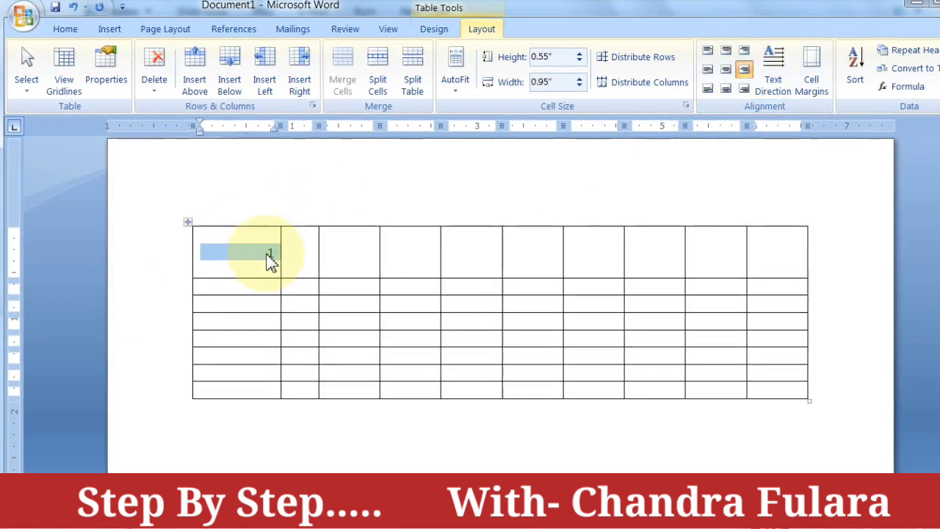
click(744, 88)
click(726, 69)
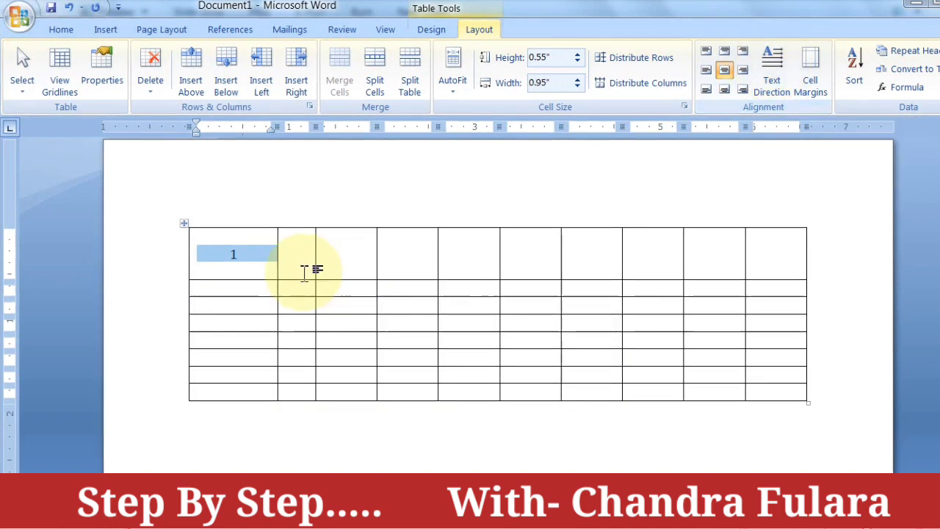
Step: Clear the contents of the first column and merge all its cells into a single cell
drag(220, 257, 237, 399)
click(340, 85)
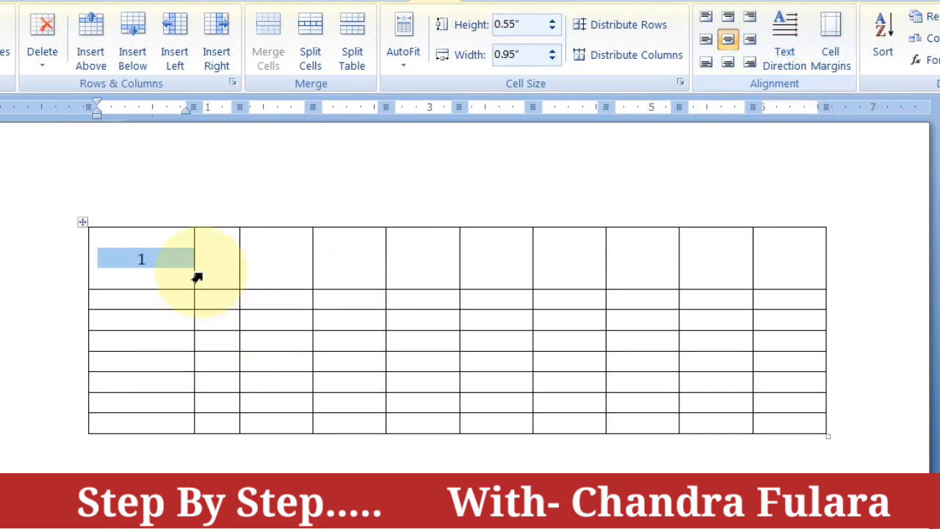
click(196, 273)
click(151, 264)
drag(150, 264, 147, 430)
key(Delete)
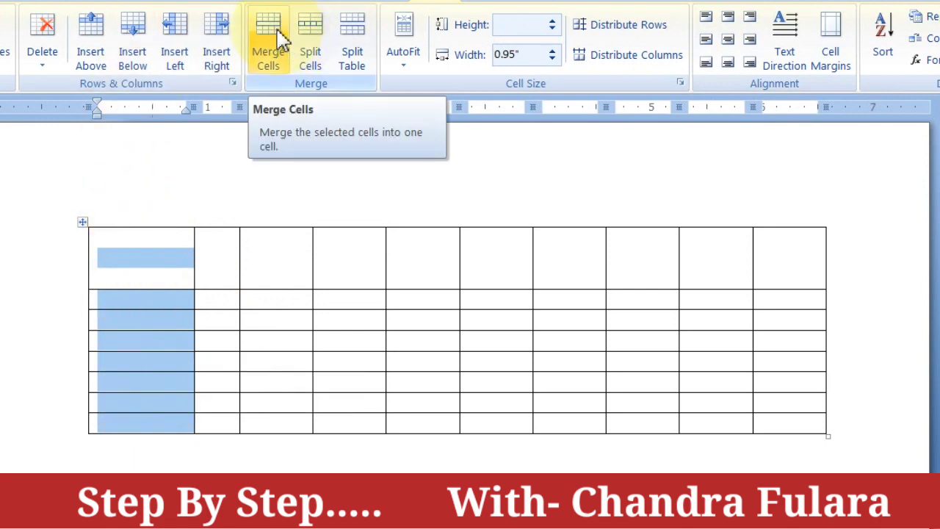
click(282, 40)
click(182, 323)
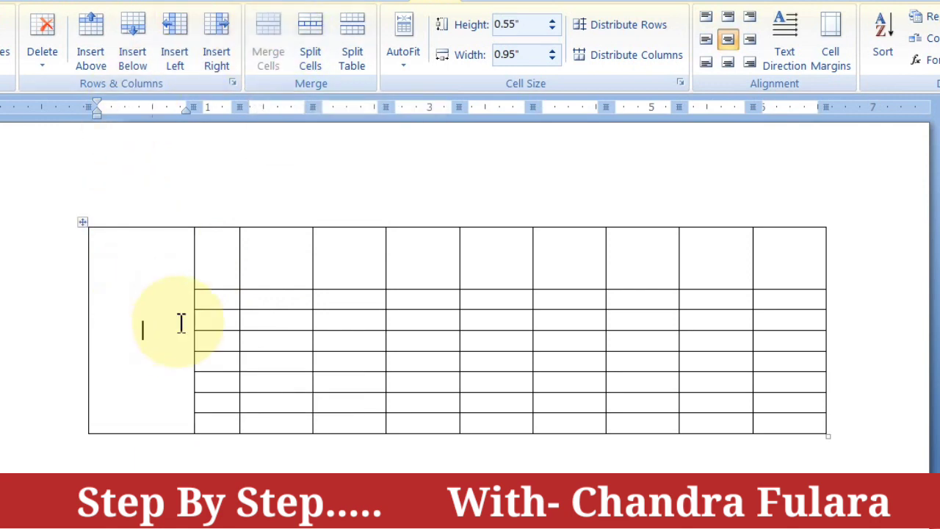
Step: Enter a sentence introducing the presenter by full name in the merged first-column cell, and narrow the column to 0.7"
text(my name i)
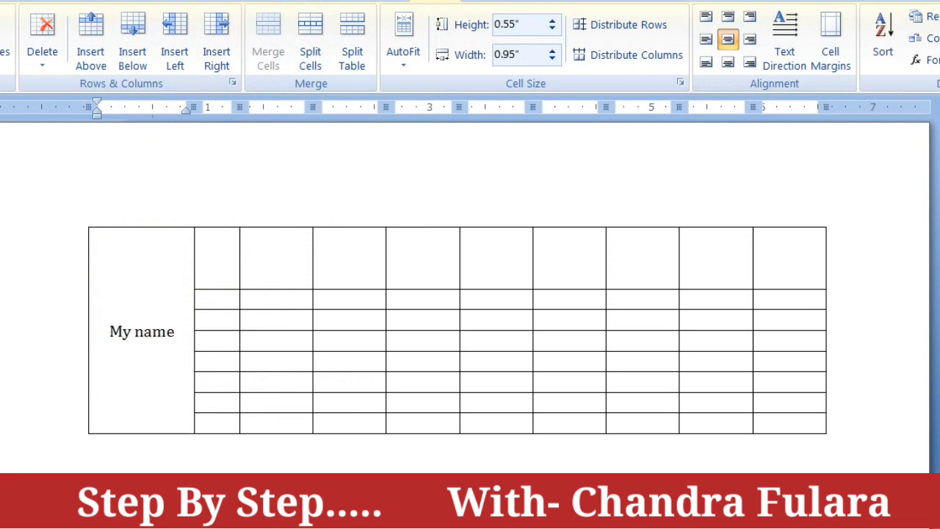
text(s Chandra f)
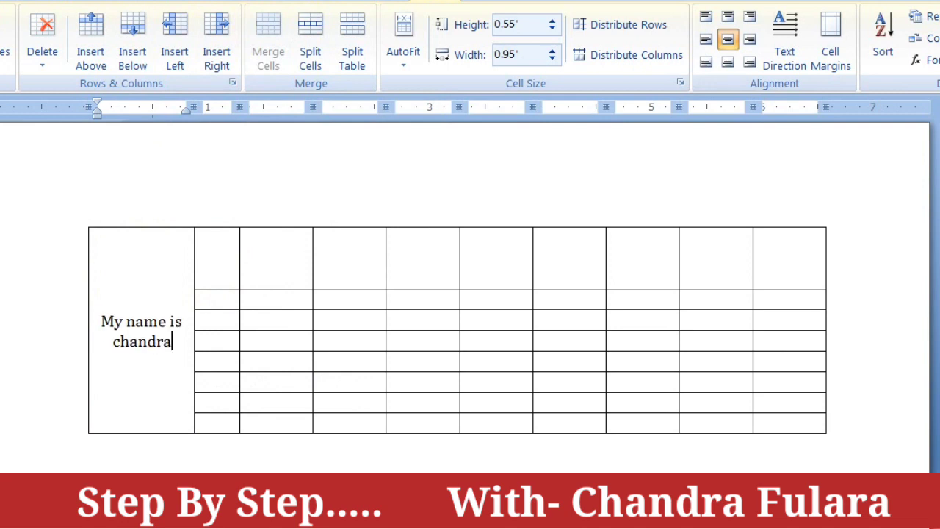
text(ulara)
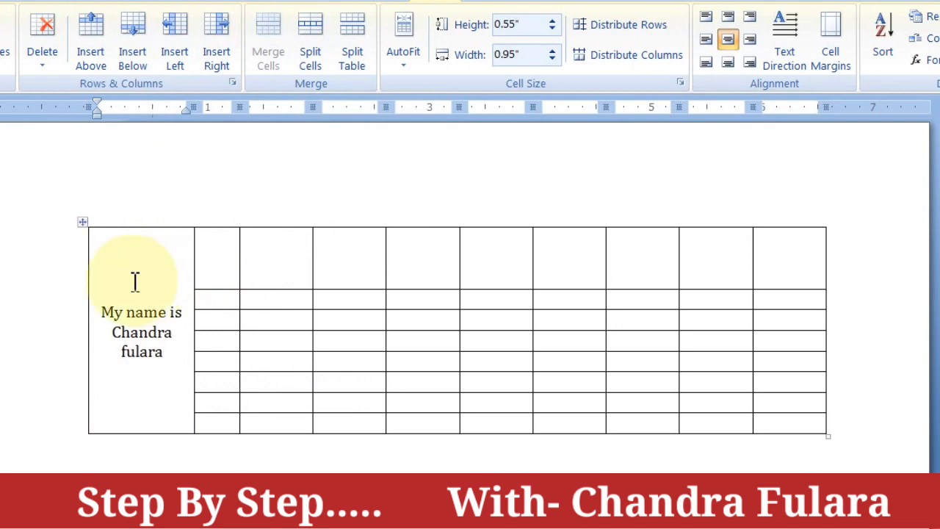
click(192, 253)
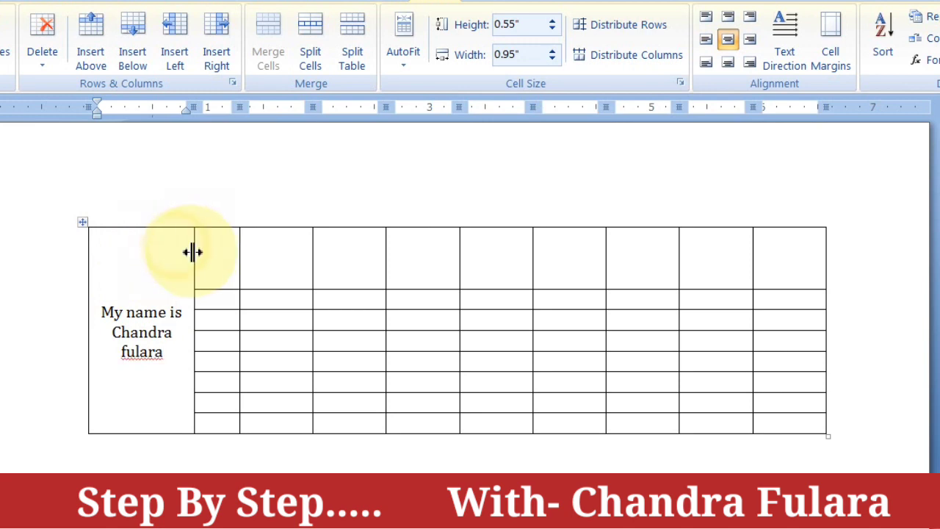
drag(156, 252, 166, 308)
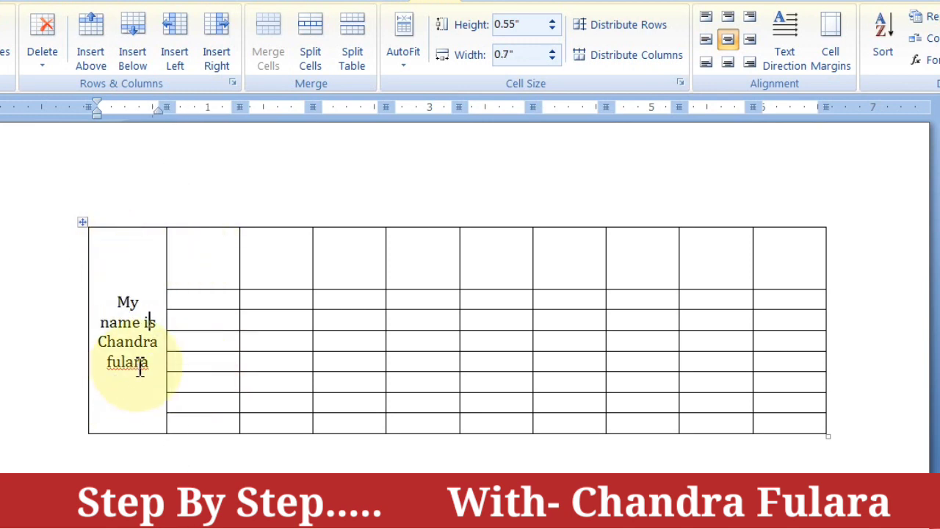
Step: Change the text direction of the merged cell's sentence twice so it reads from bottom to top
drag(152, 364, 96, 279)
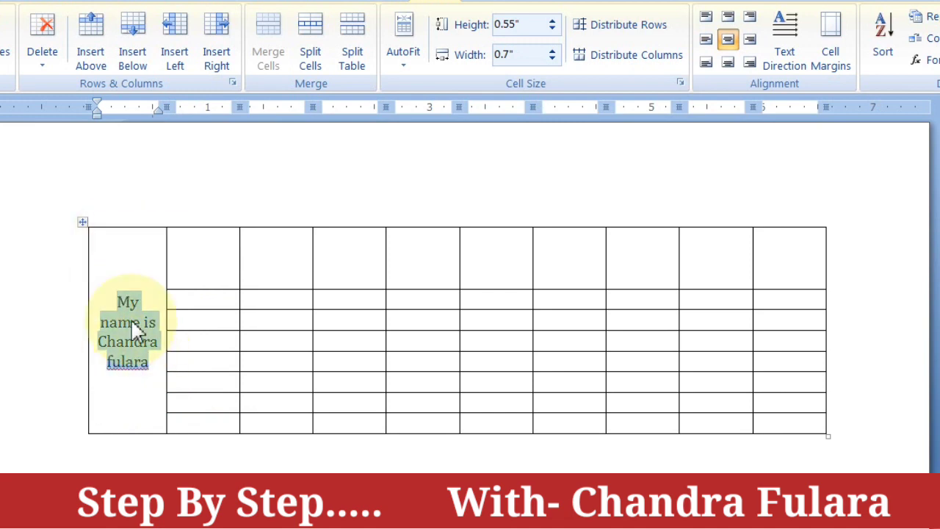
click(784, 40)
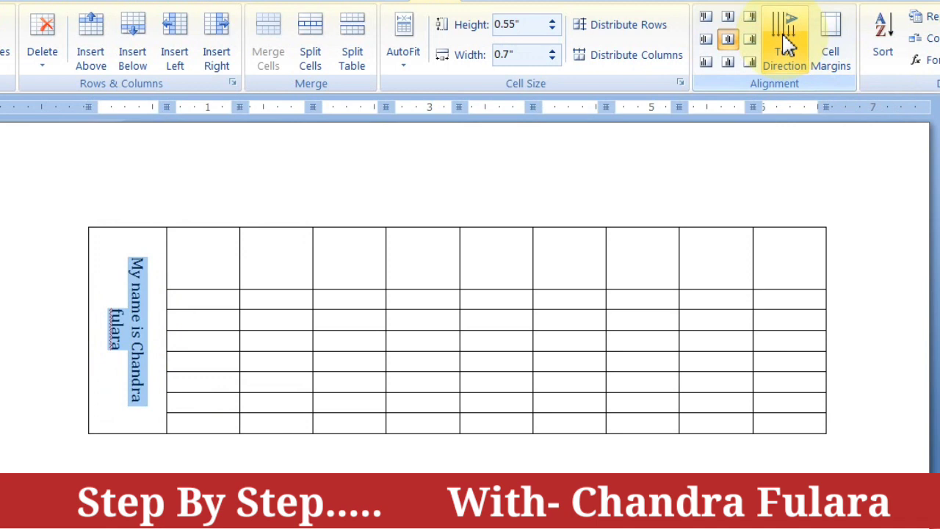
click(786, 44)
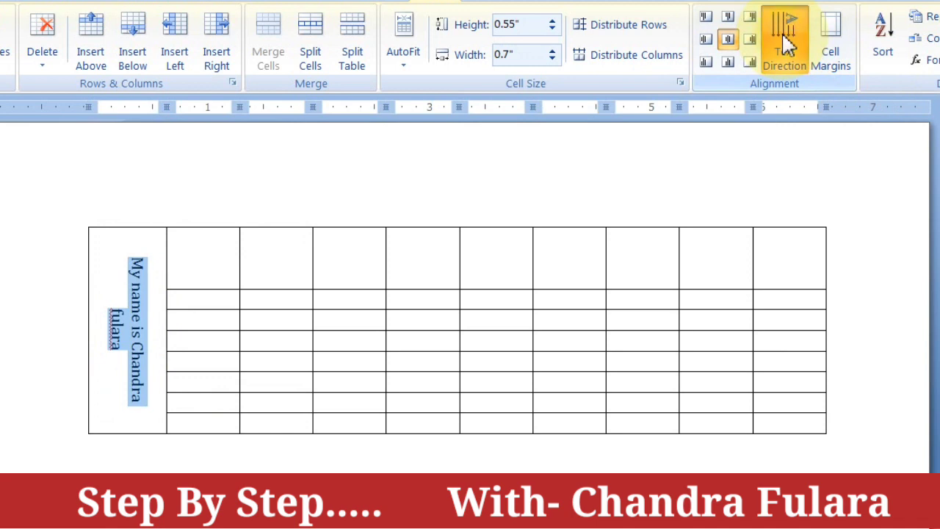
click(151, 426)
drag(153, 455, 168, 462)
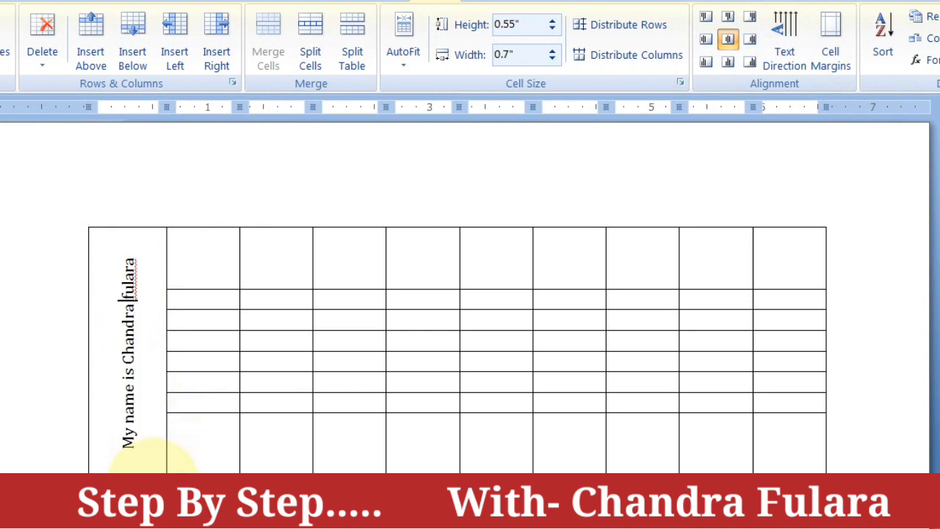
click(157, 315)
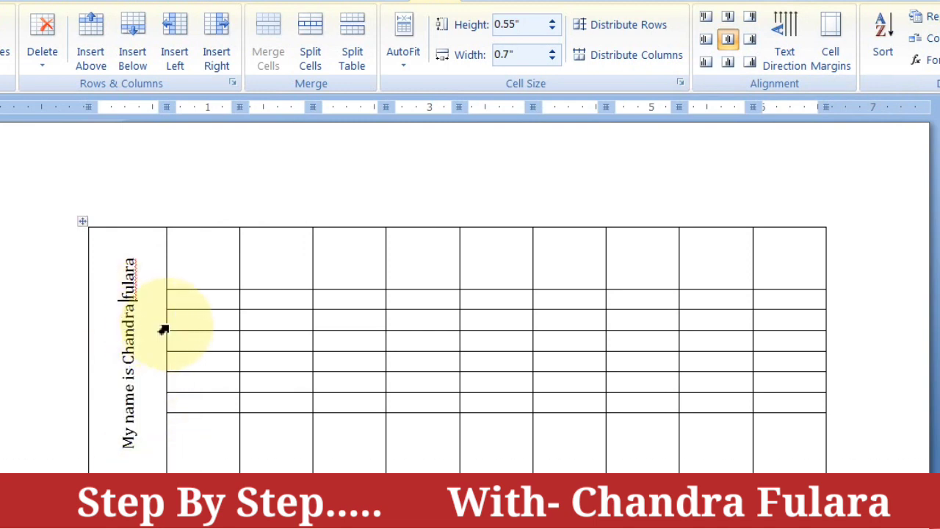
Step: Narrow the first column to 0.45" and change the text direction of the merged cell's sentence once more
drag(166, 326, 139, 323)
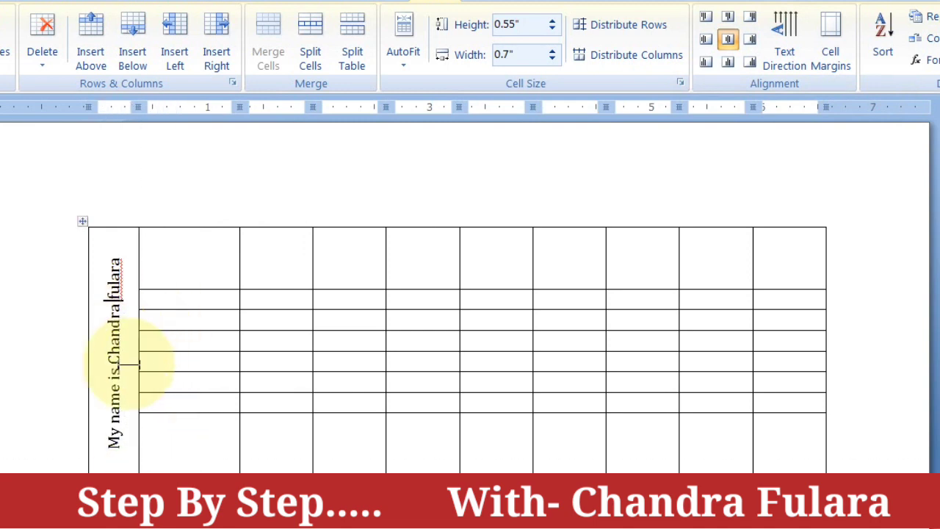
double_click(114, 438)
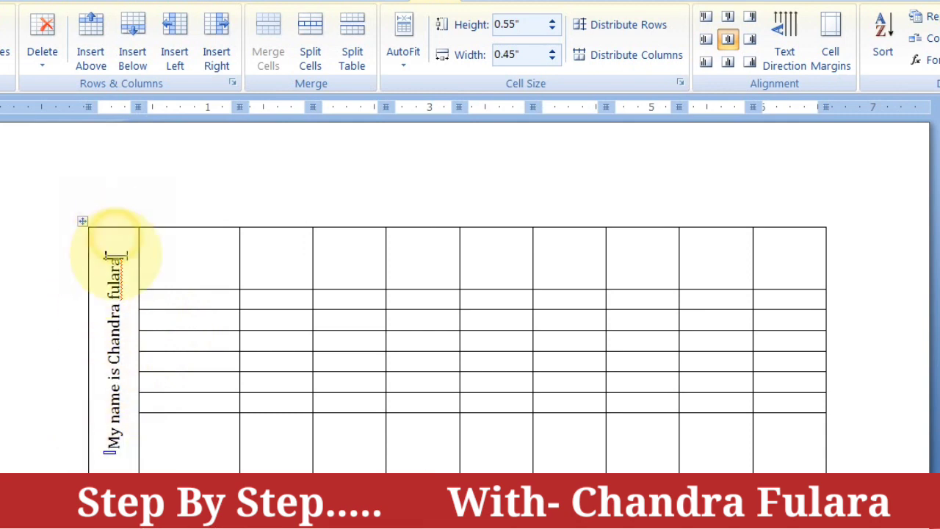
drag(116, 244, 105, 434)
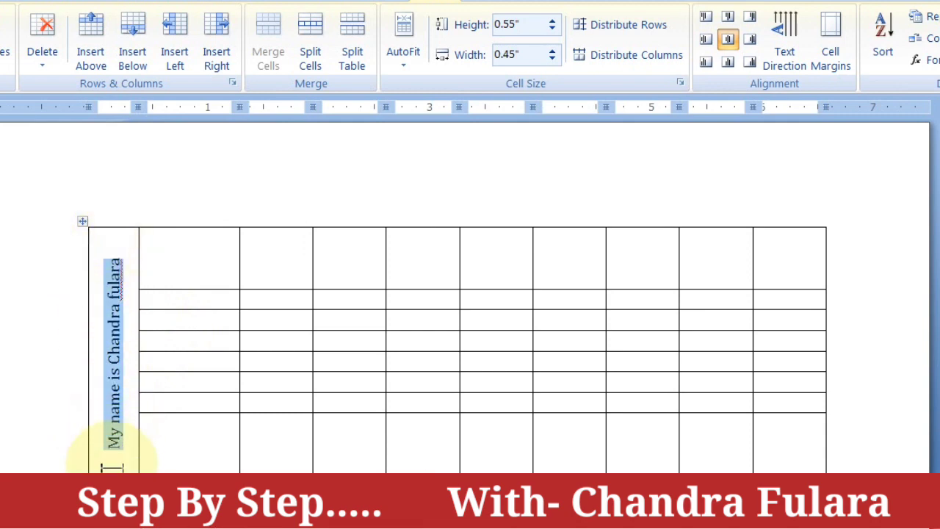
click(784, 43)
Step: Fill the first four cells of the first column with one first name each
click(125, 245)
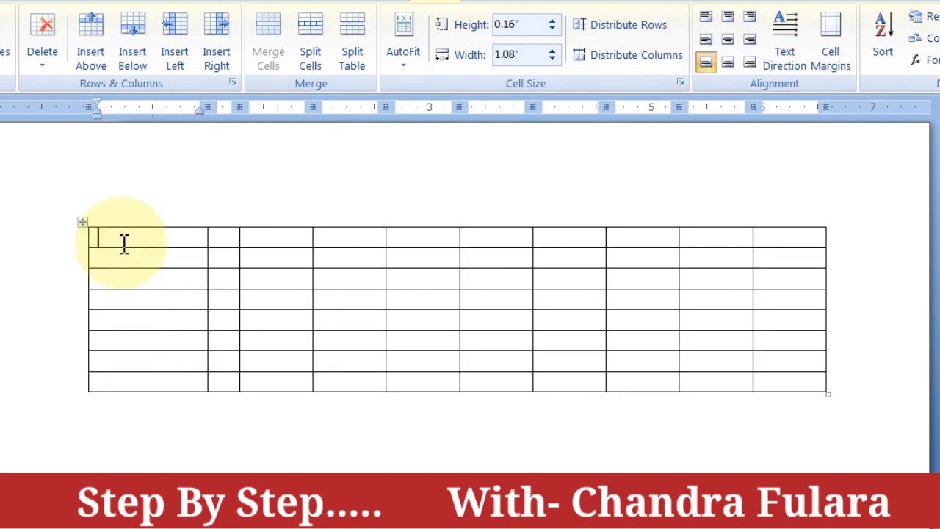
text(chandra)
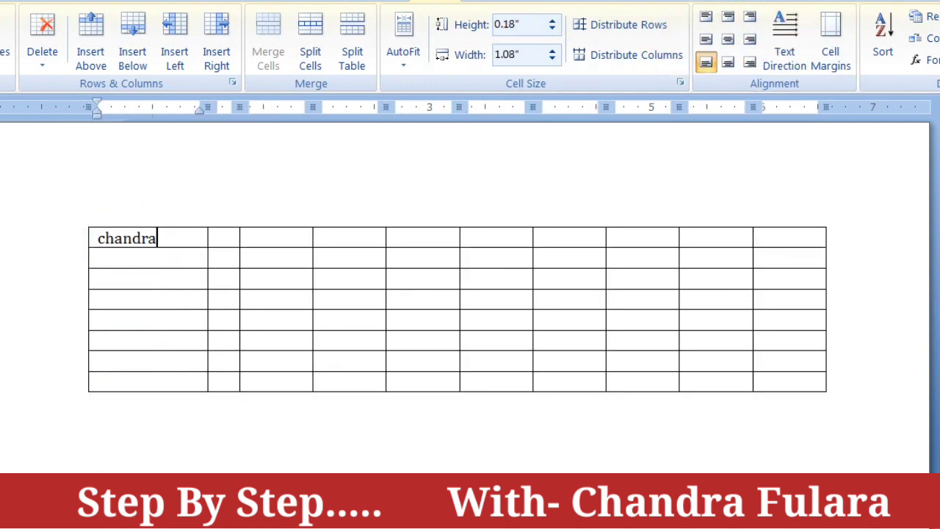
click(124, 249)
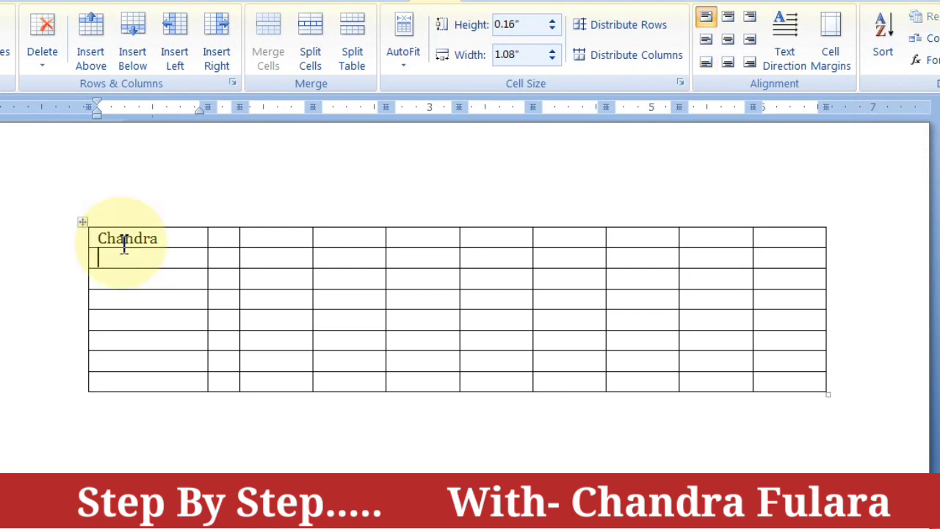
text(lucky)
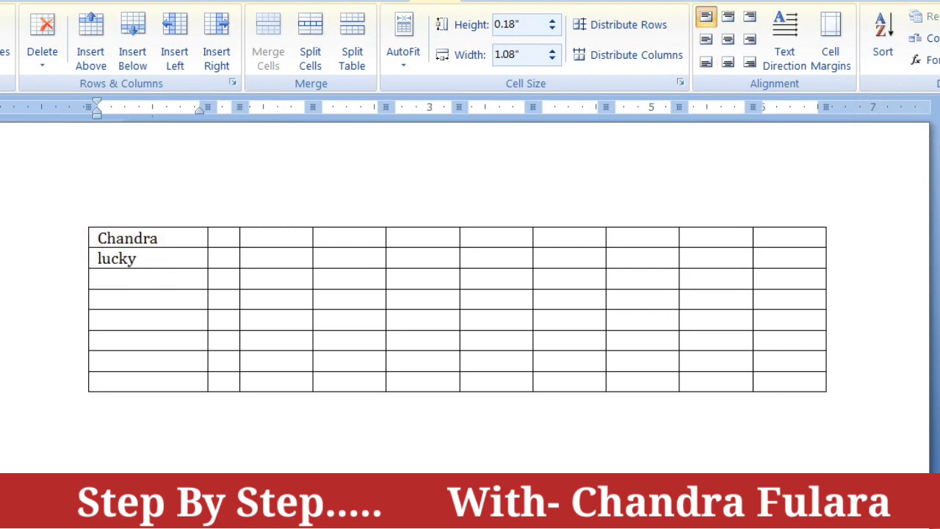
key(Down)
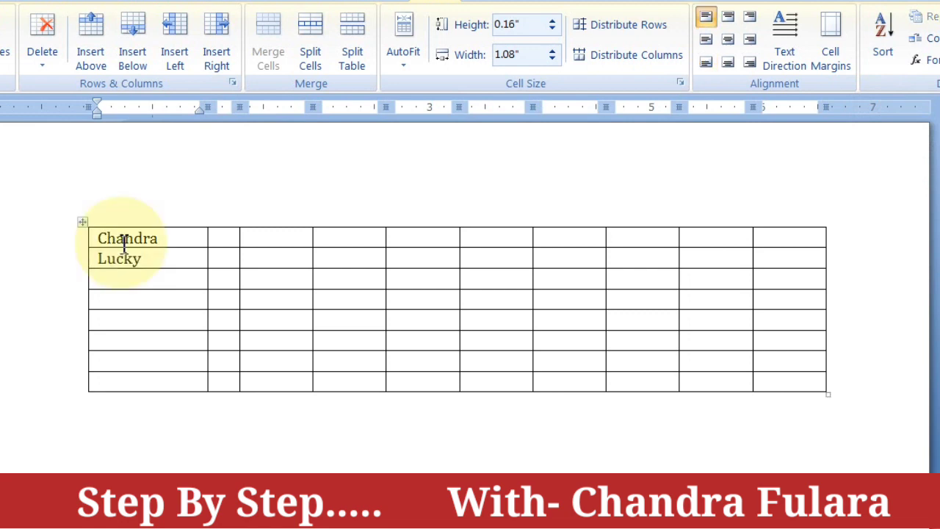
text(vishal)
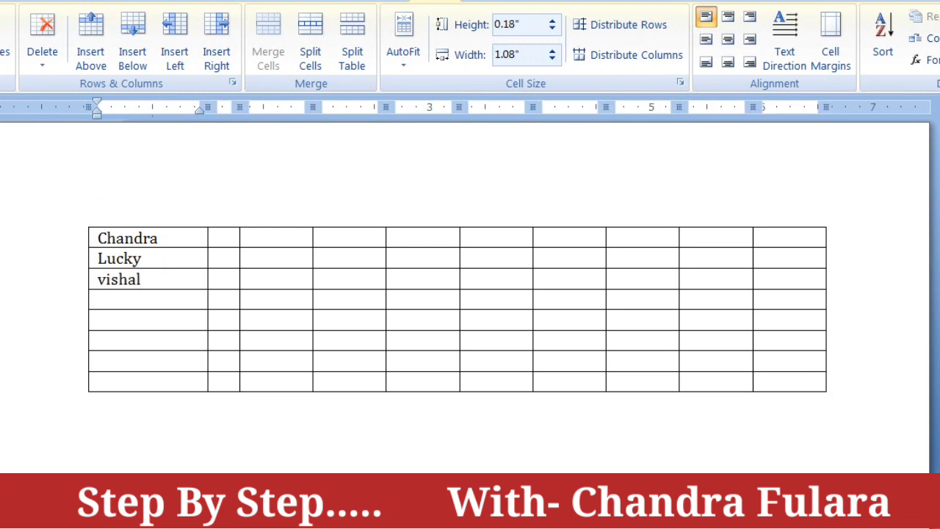
click(125, 245)
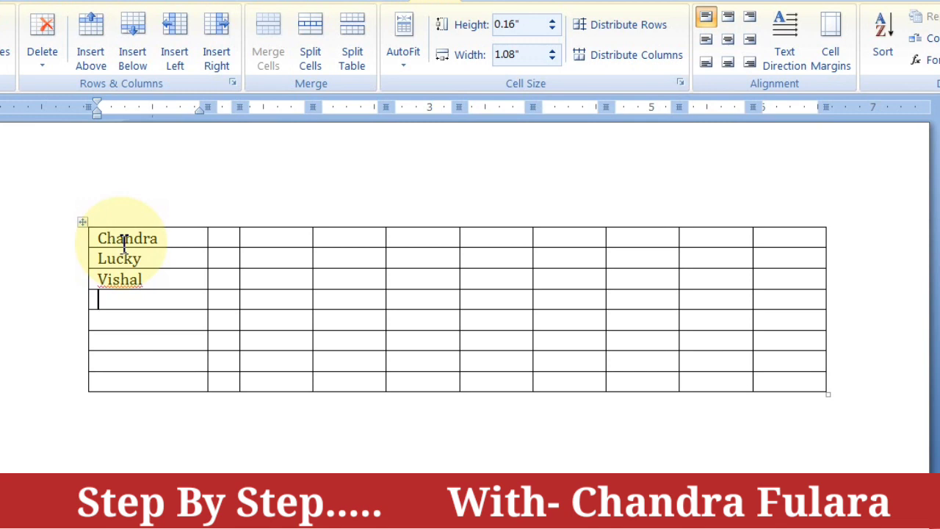
text(shobha)
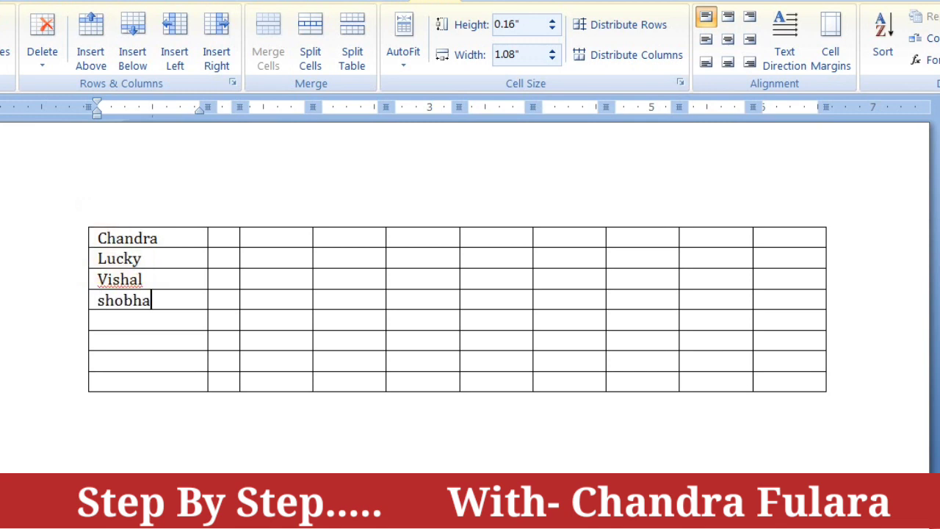
Step: Fill the remaining four cells of the first column with one first name each
key(Down)
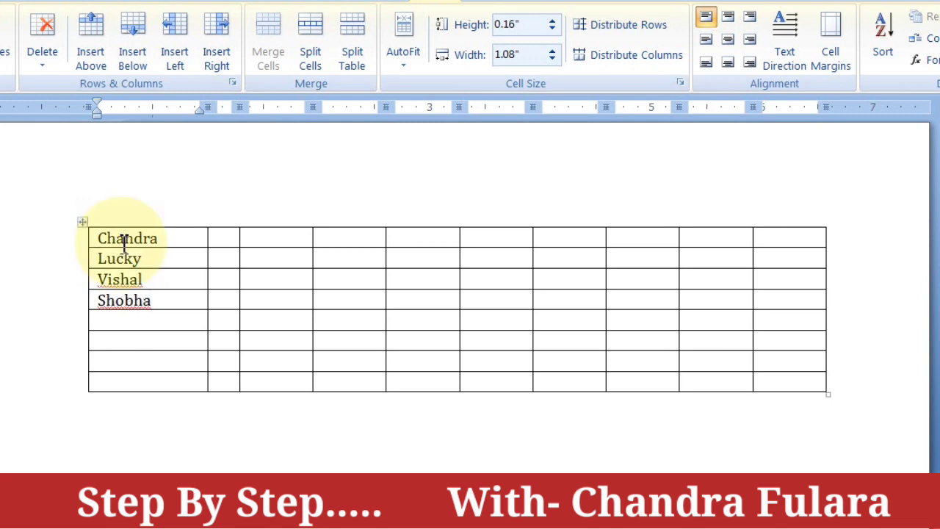
text(neema)
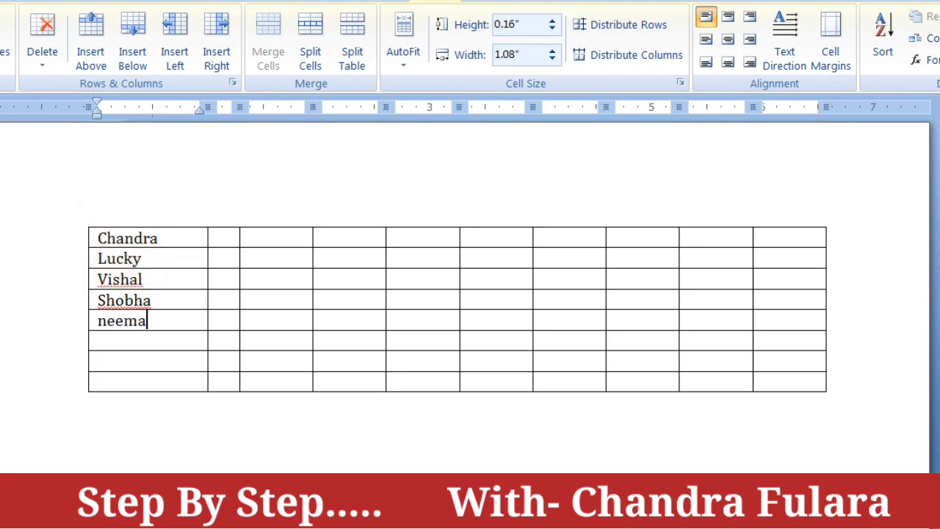
key(Down)
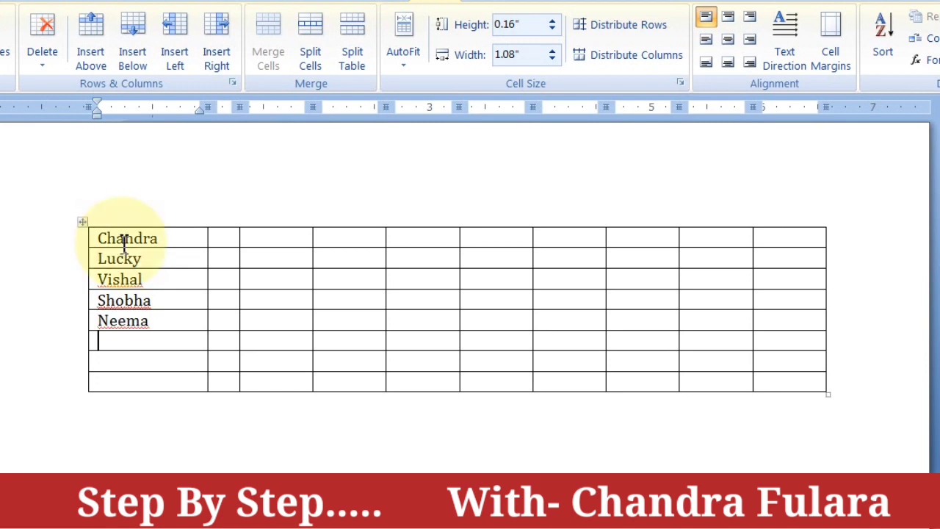
text(riya)
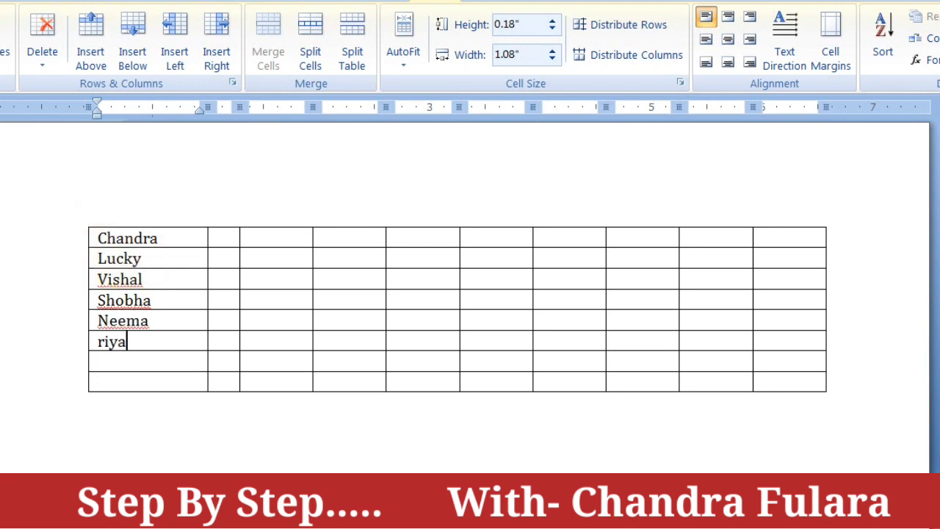
key(Down)
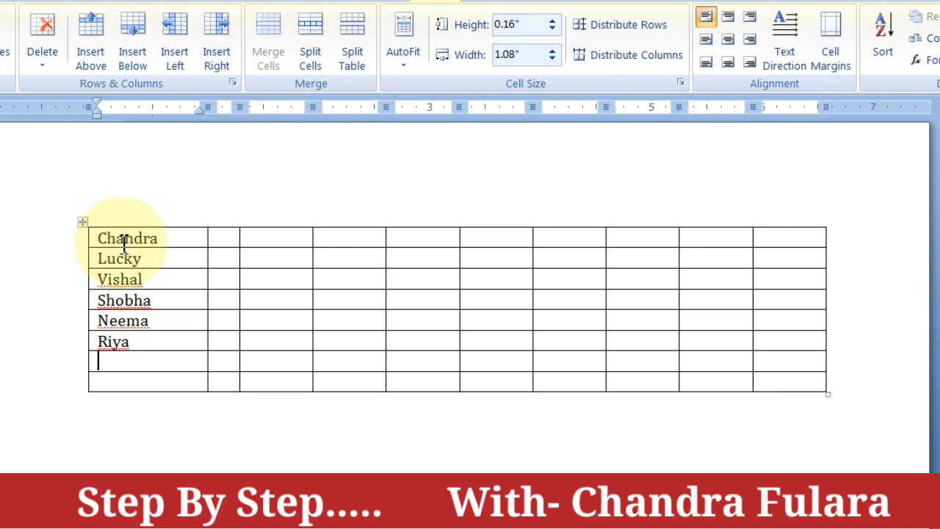
text(anju)
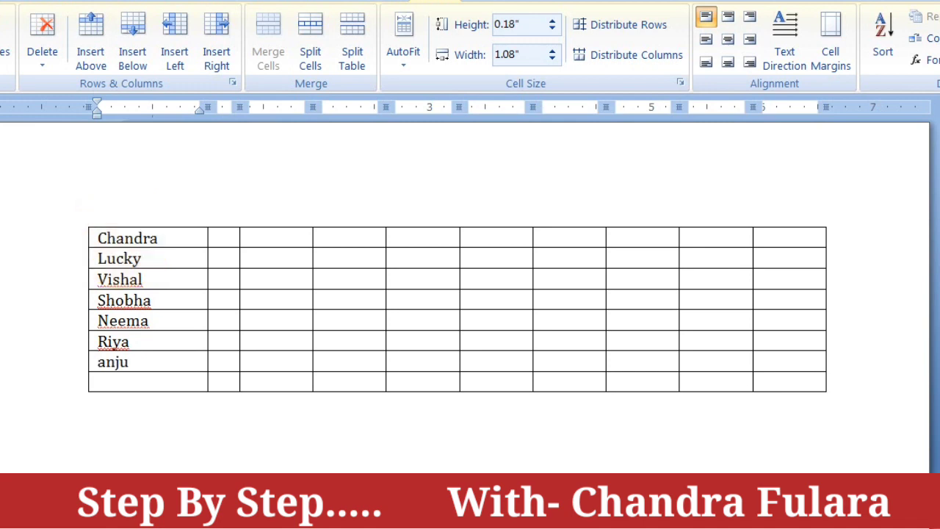
click(123, 245)
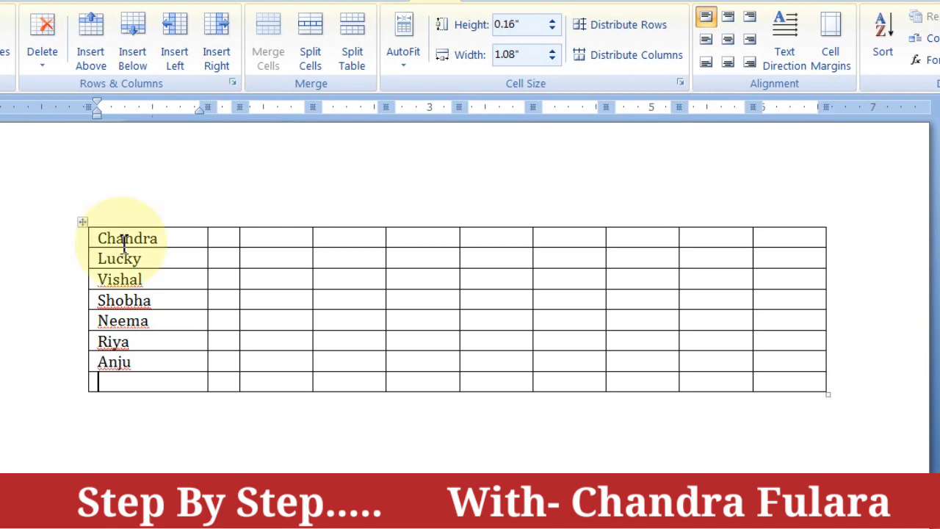
text(bittu)
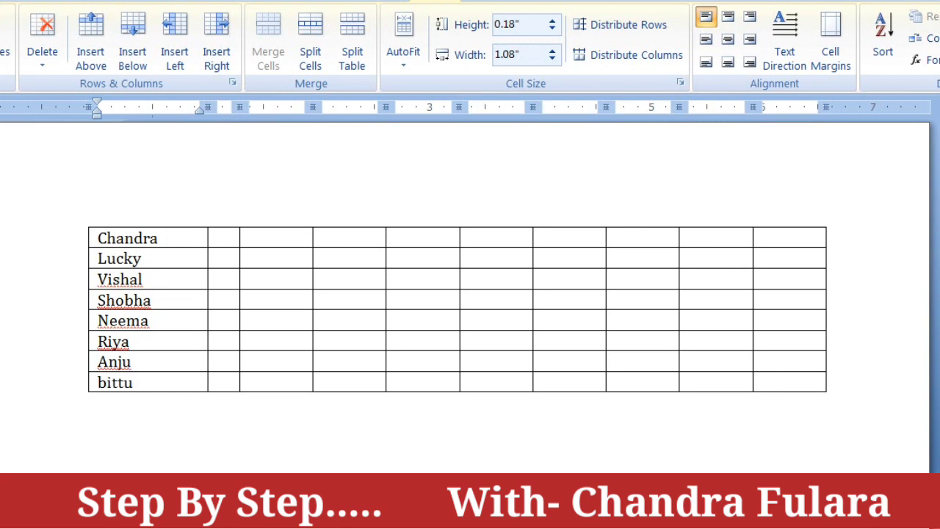
click(251, 276)
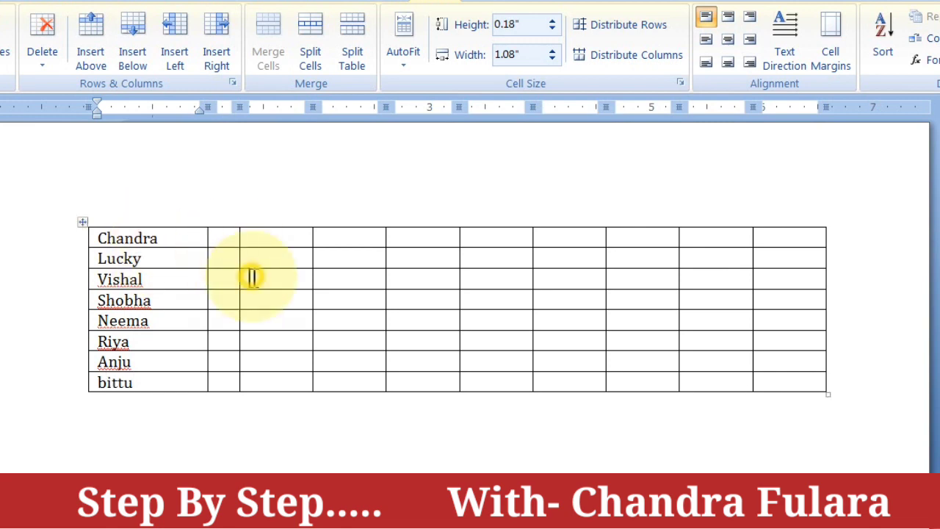
Step: Sort the names in the first column as text in ascending order, with no header row
click(142, 381)
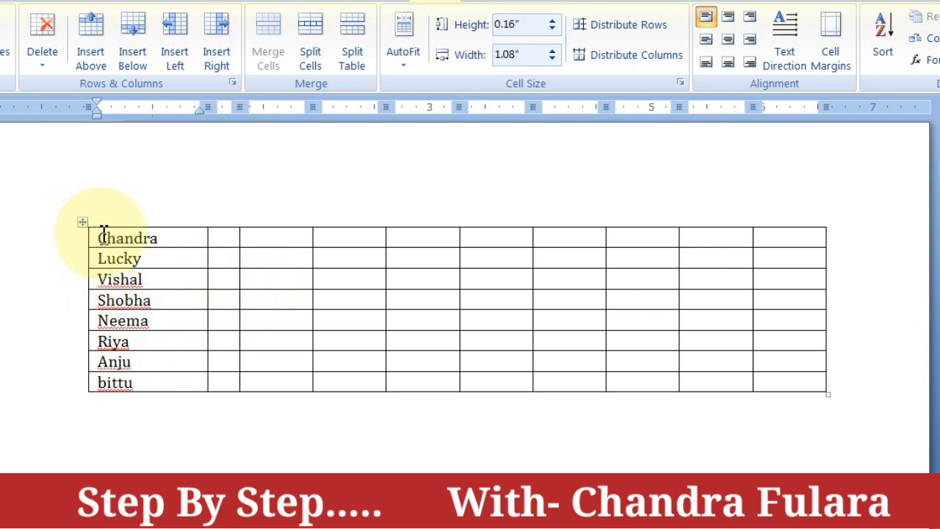
drag(103, 233, 147, 382)
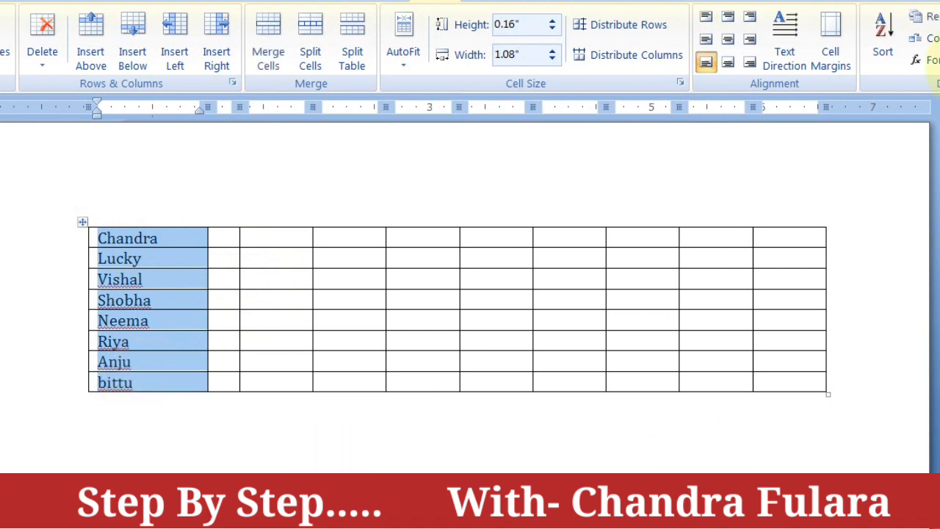
click(885, 37)
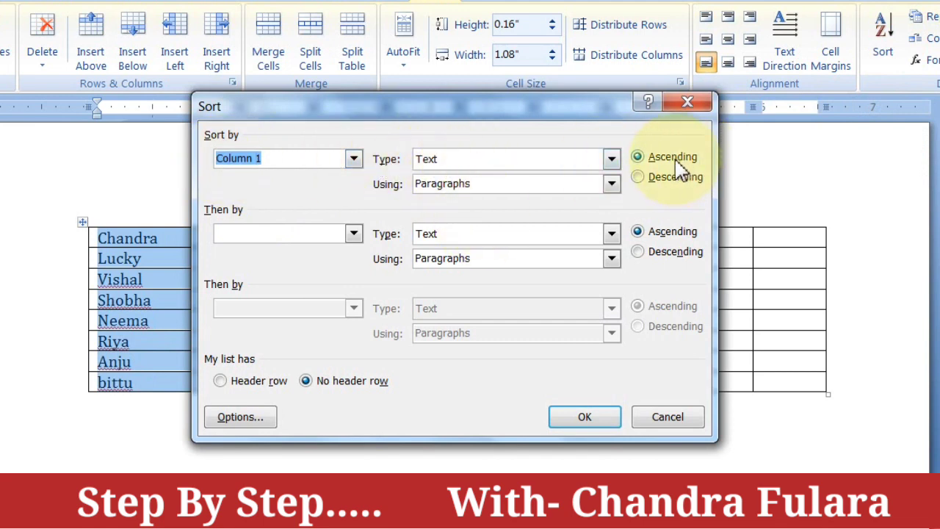
click(581, 417)
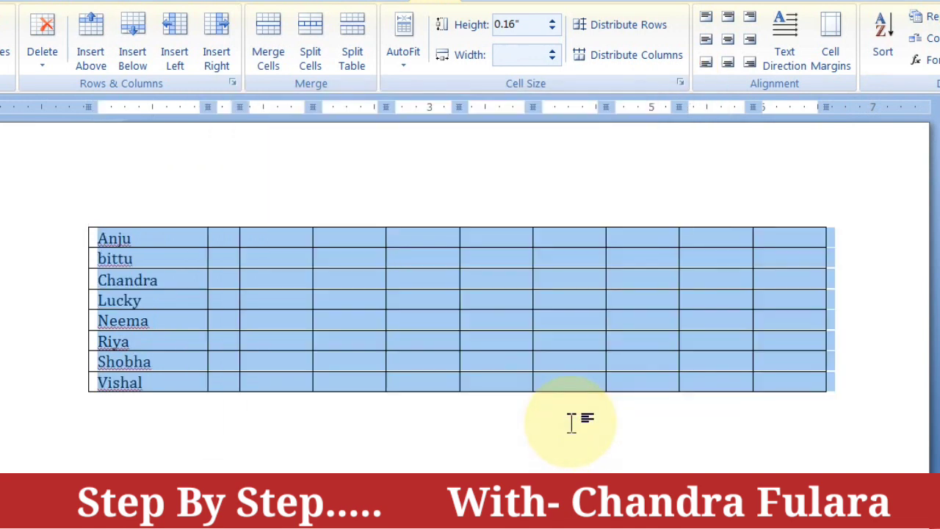
click(155, 260)
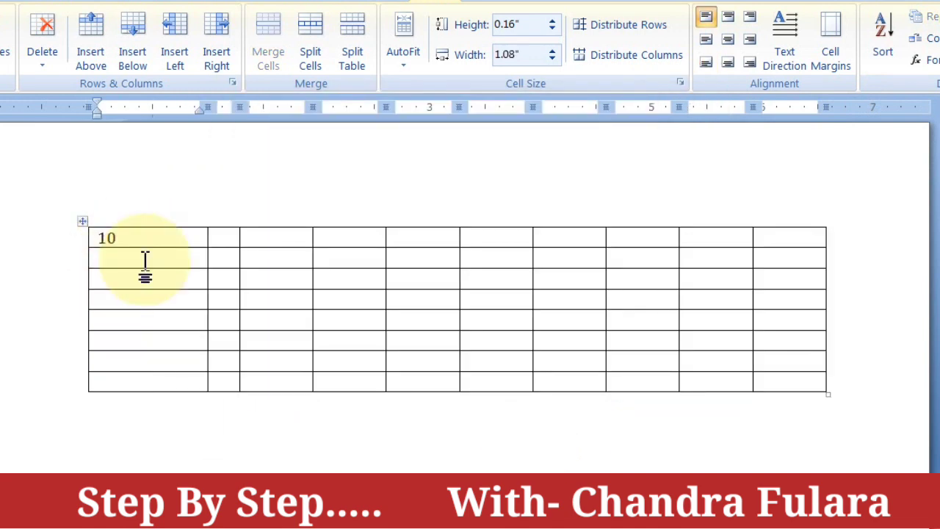
Step: Enter 5, 2, 6, 1, 3, 7 and 4 down the first column in the cells below the 10
click(133, 264)
text(5)
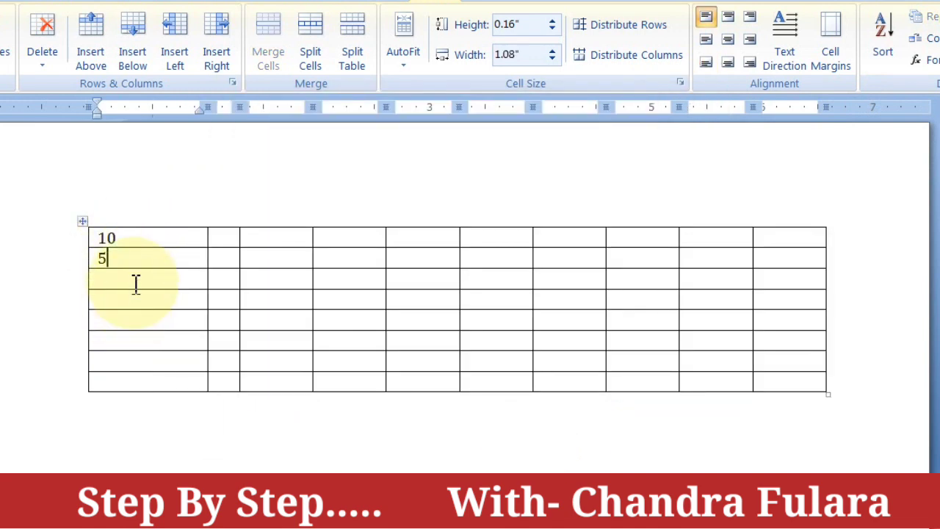
click(136, 282)
text(2)
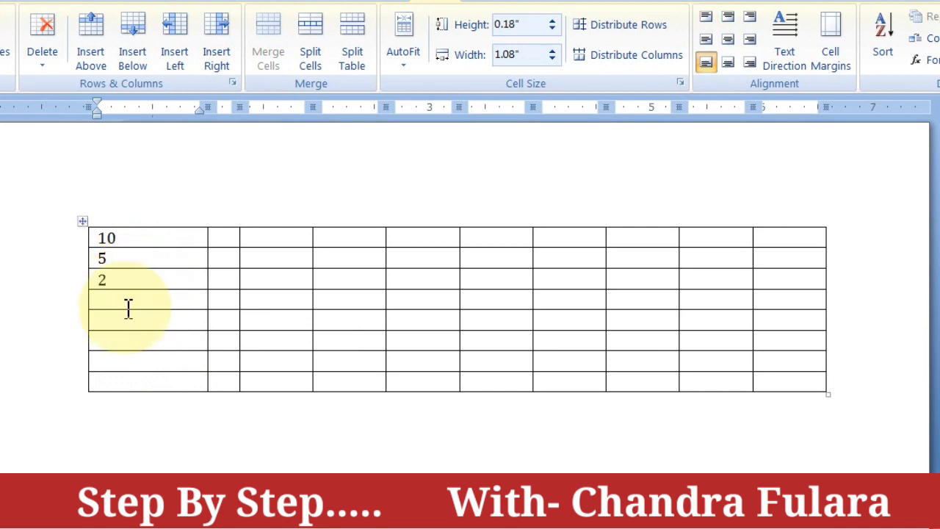
click(127, 306)
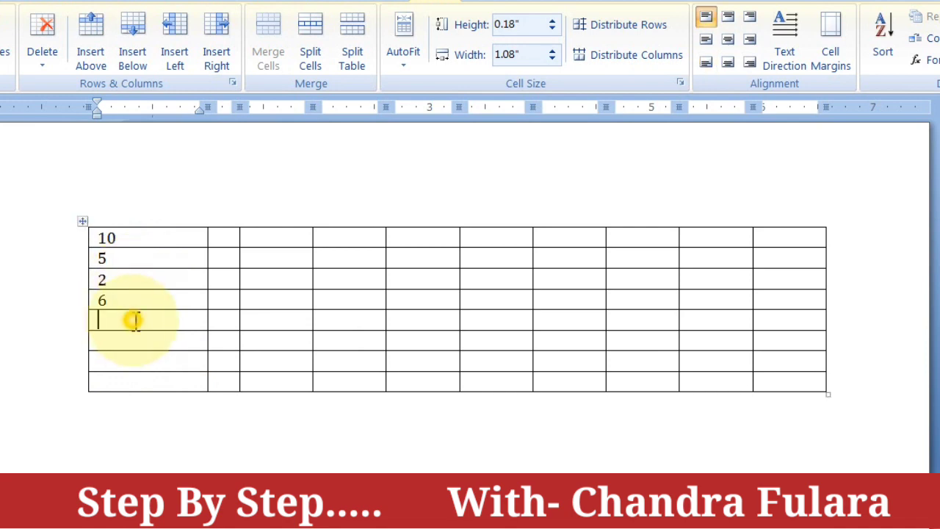
text(1)
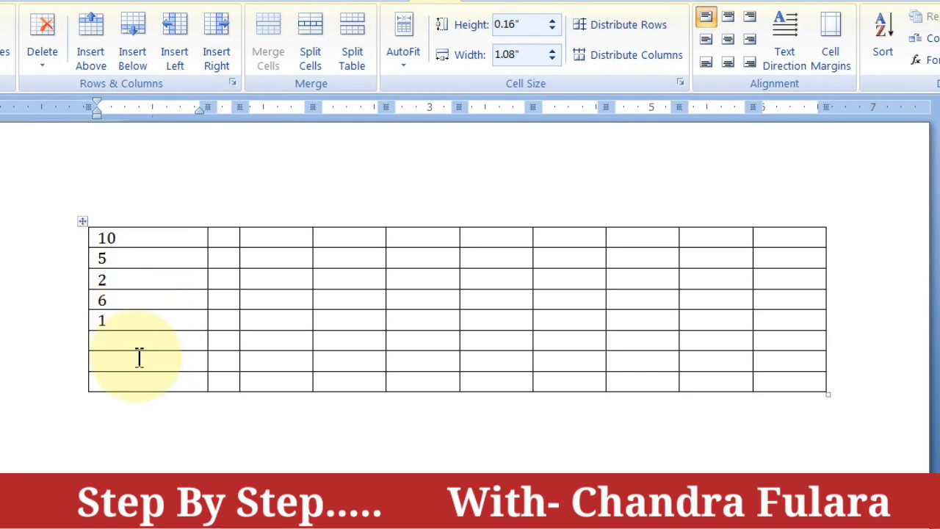
click(135, 340)
text(3)
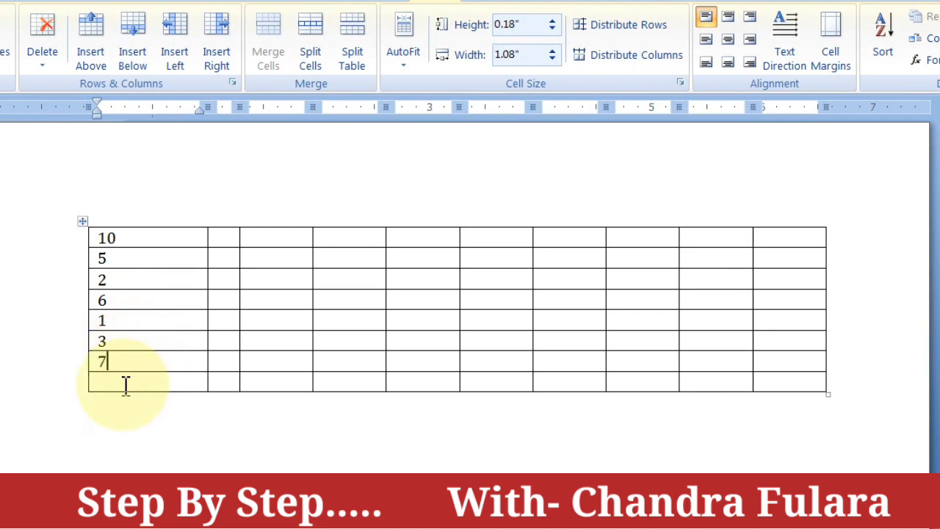
click(122, 380)
text(4)
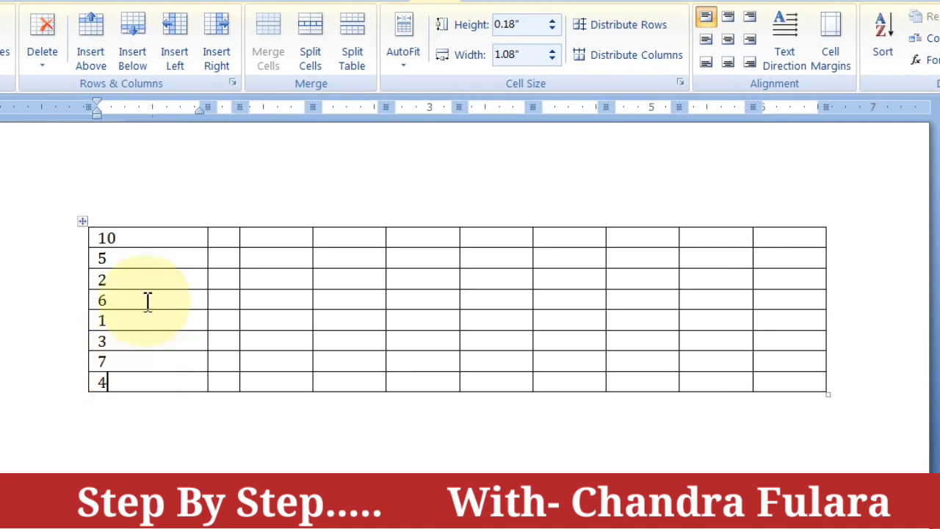
Step: Sort the first column as numbers in ascending order, with no header row
drag(101, 234, 135, 395)
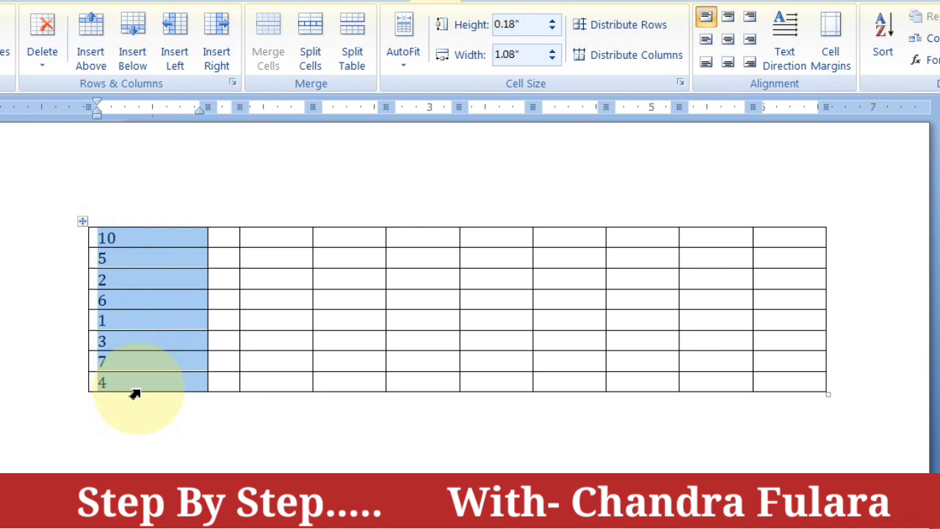
click(887, 44)
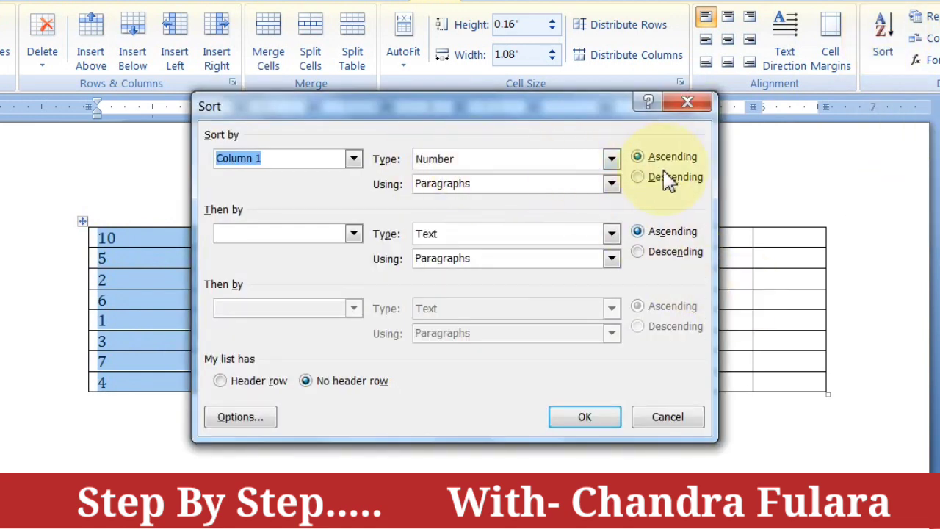
click(592, 424)
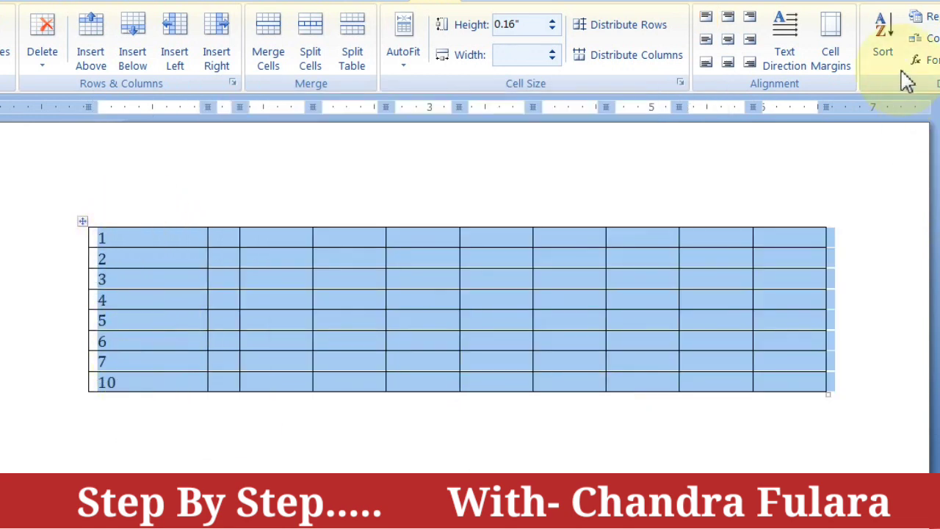
Step: Re-sort the first column as numbers in descending order and undo that sort
click(884, 45)
click(673, 180)
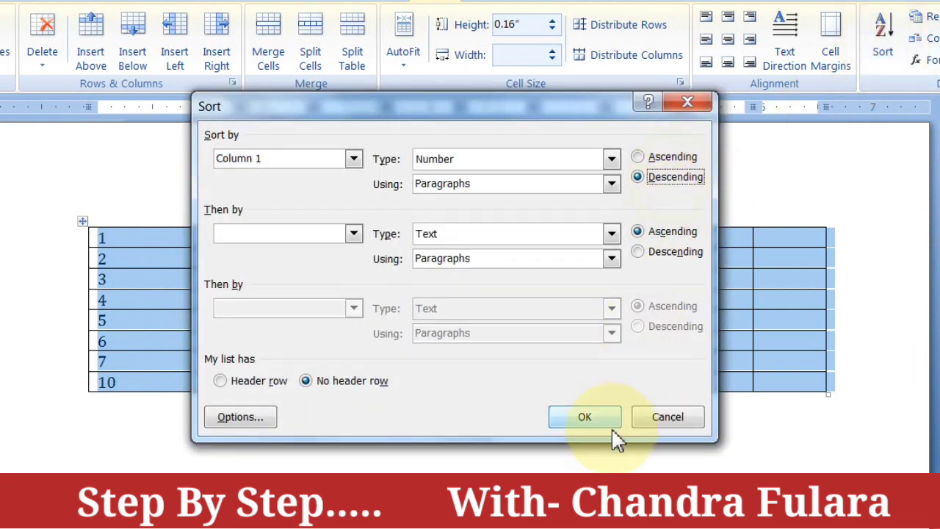
click(592, 423)
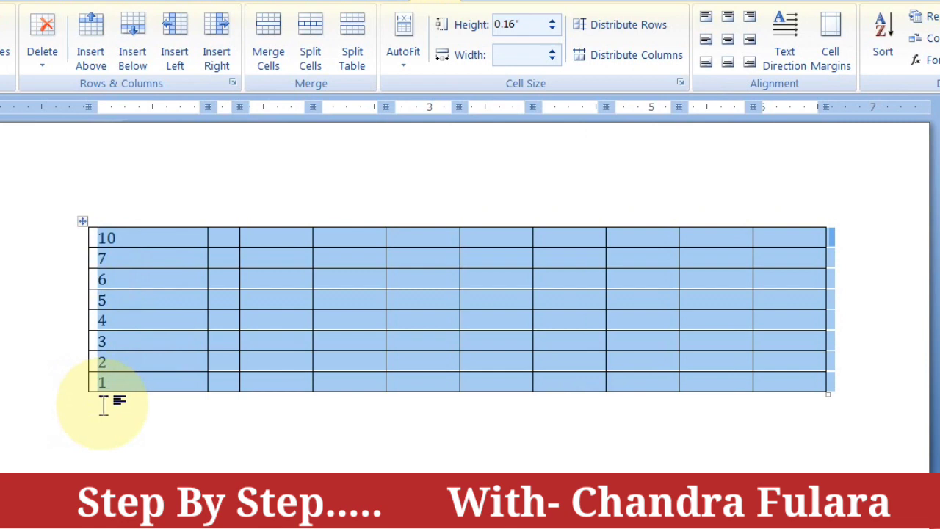
key(ctrl+z)
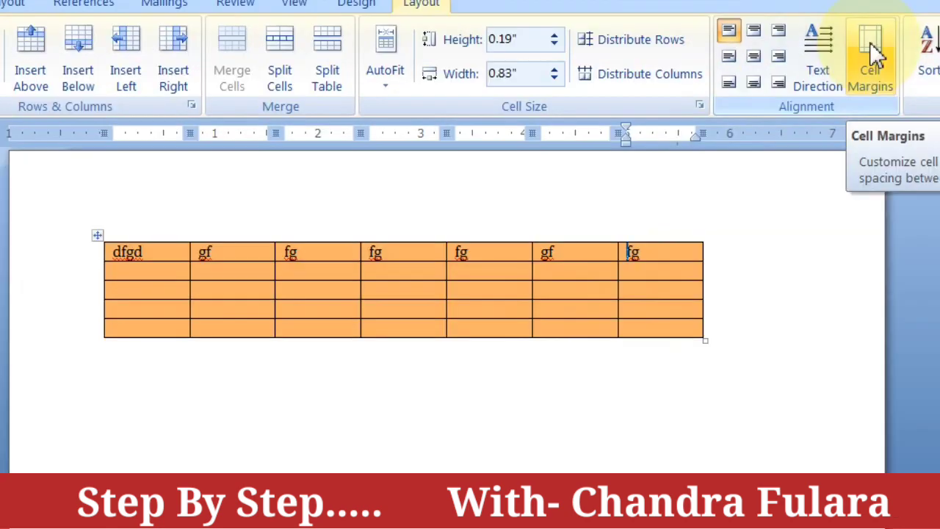
Step: Set the orange table's default top and bottom cell margins to 0.5"
click(174, 254)
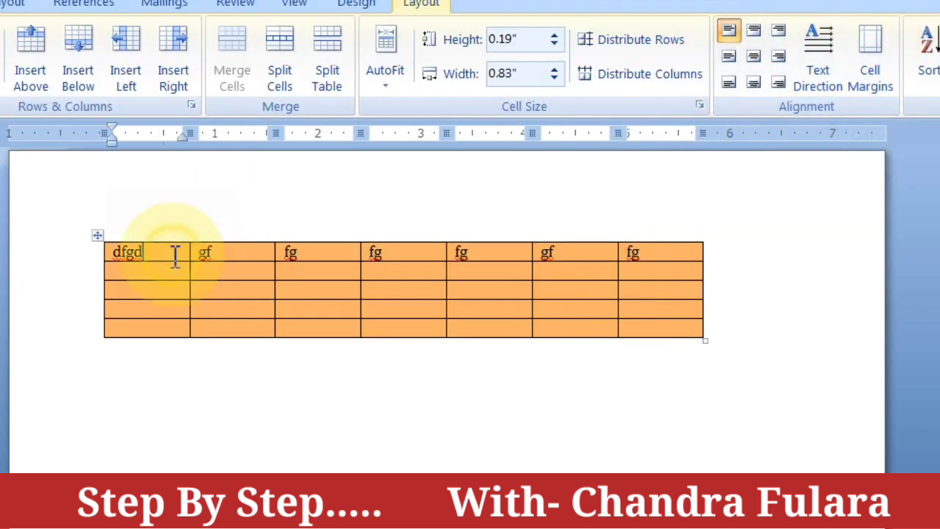
click(873, 74)
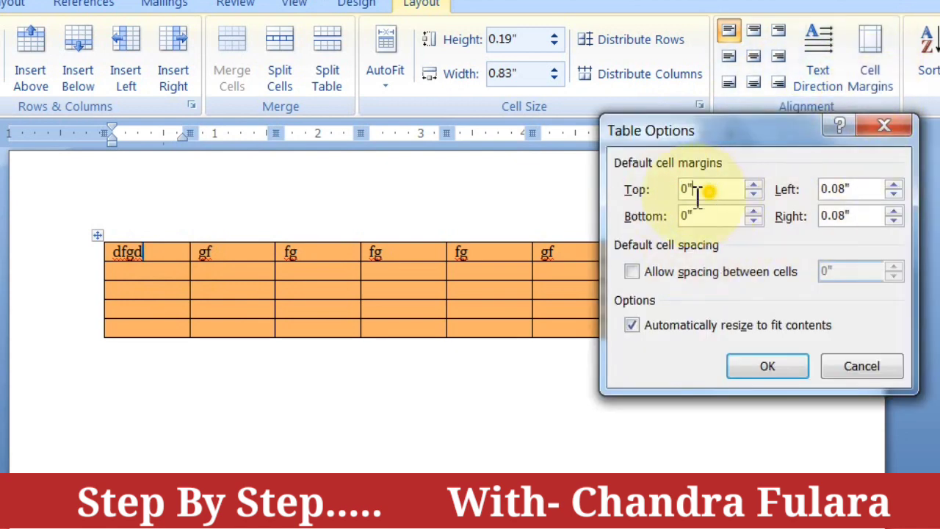
drag(696, 193, 594, 208)
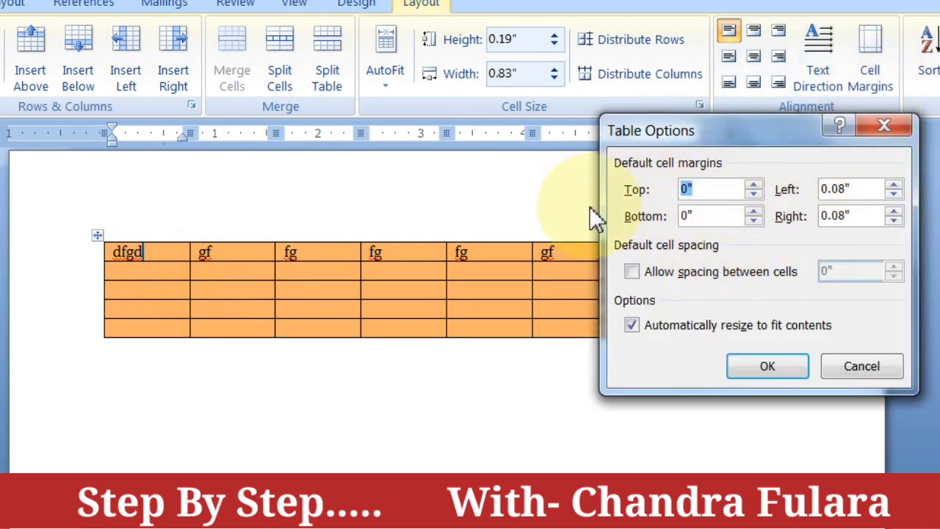
text(0.5)
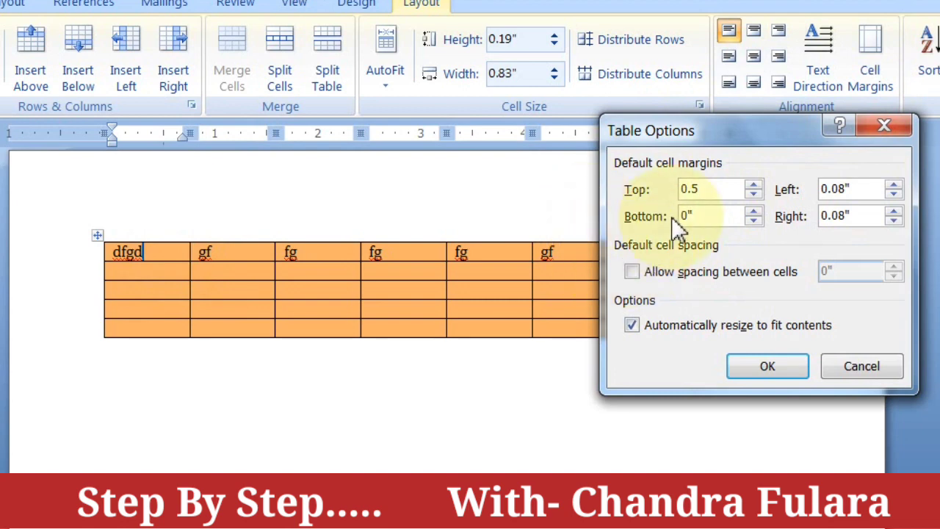
drag(703, 216, 617, 237)
text(0.5)
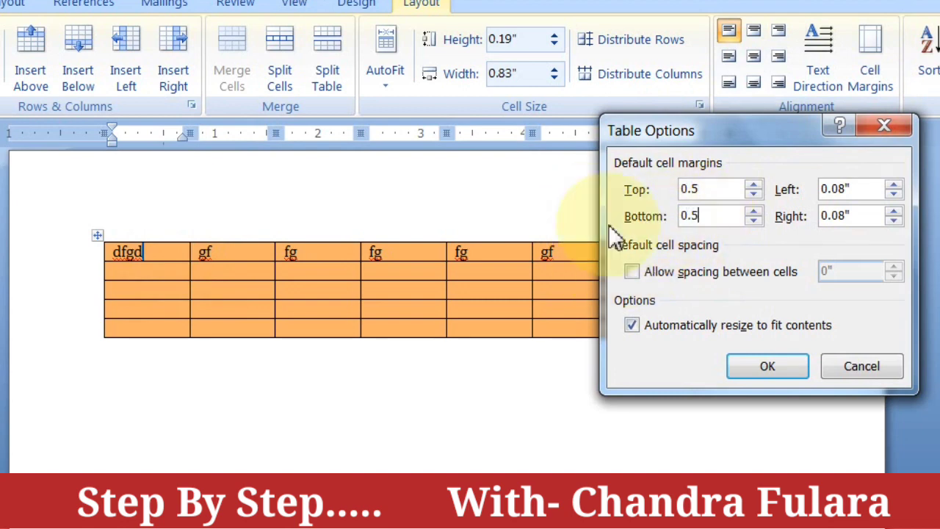
click(767, 366)
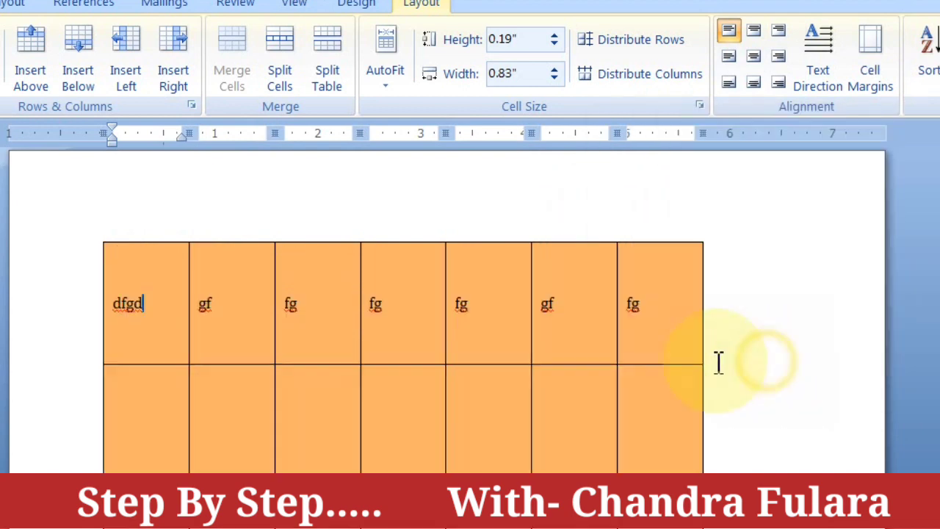
Step: Check the spacing around the first cell's text and undo the cell margin change
click(125, 271)
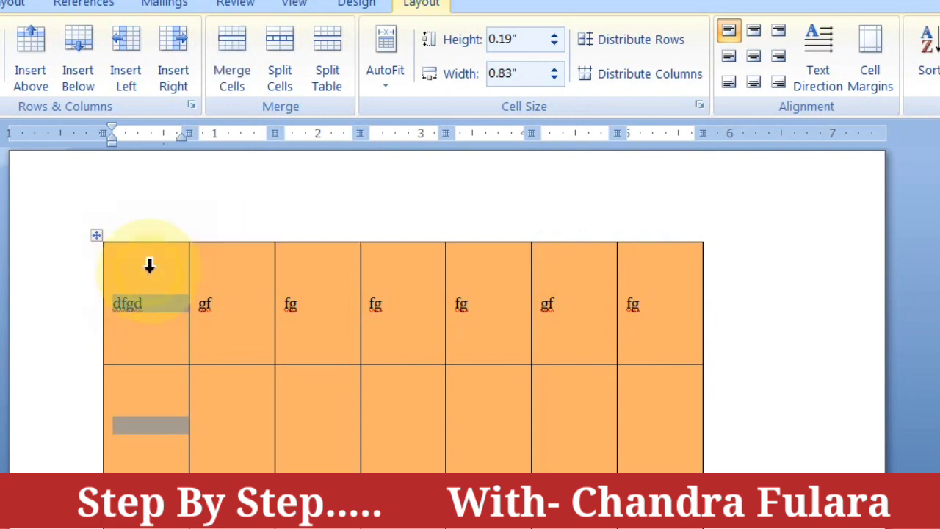
click(167, 339)
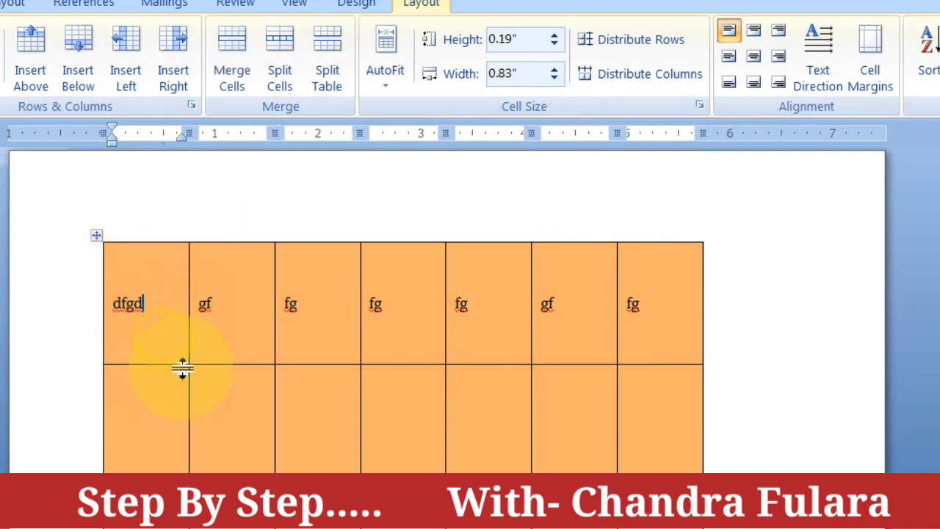
click(117, 268)
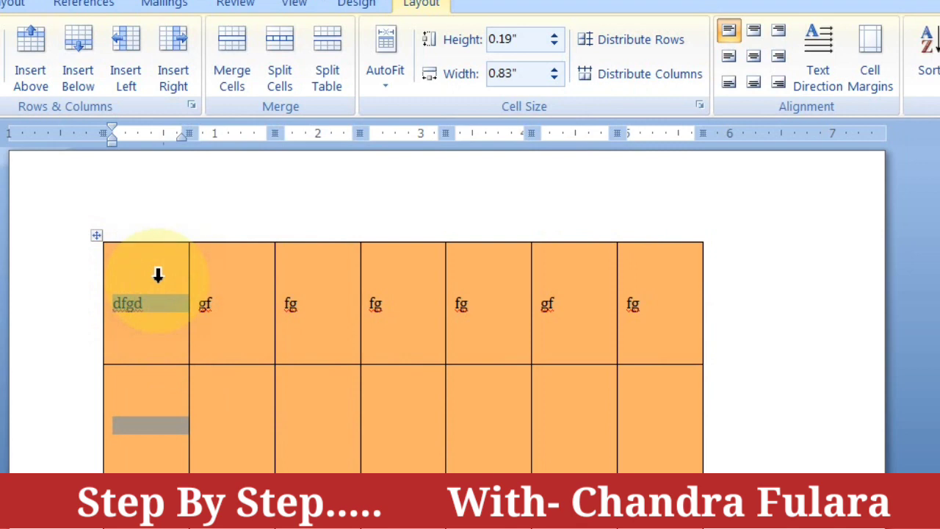
key(ctrl+z)
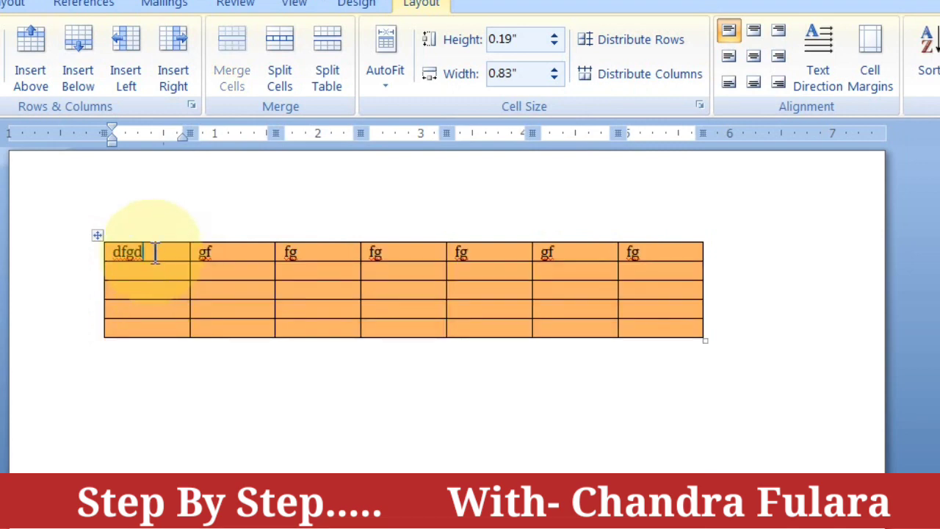
Step: Select the text "dfgd" in the first cell and reapply default top and bottom cell margins of 0.5"
drag(108, 252, 139, 252)
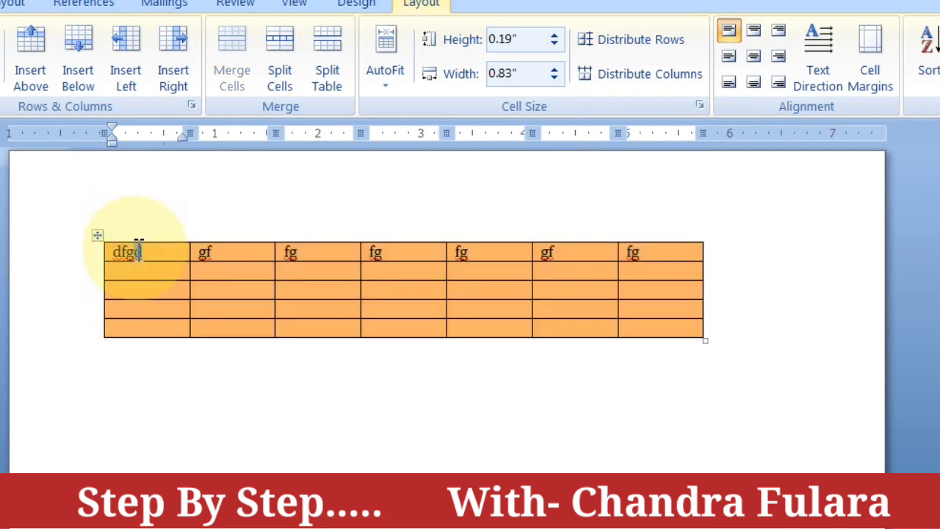
click(870, 68)
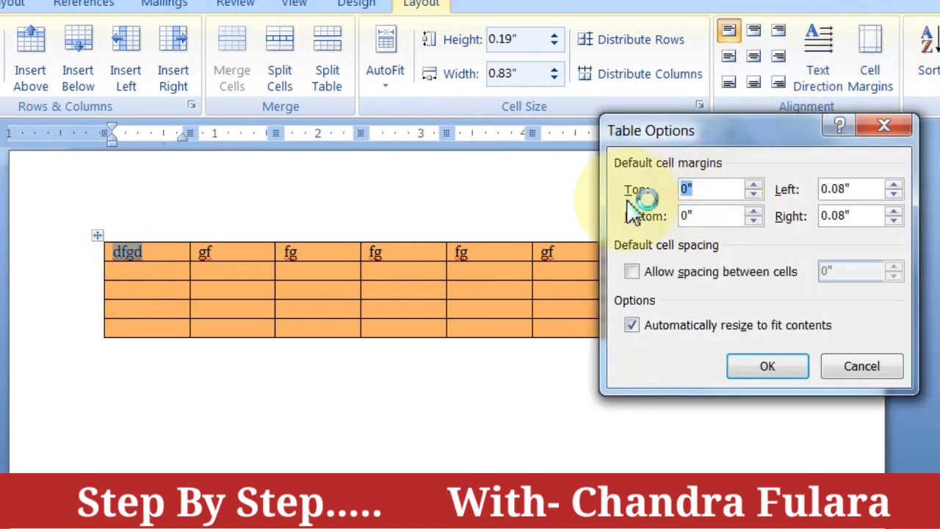
text(0)
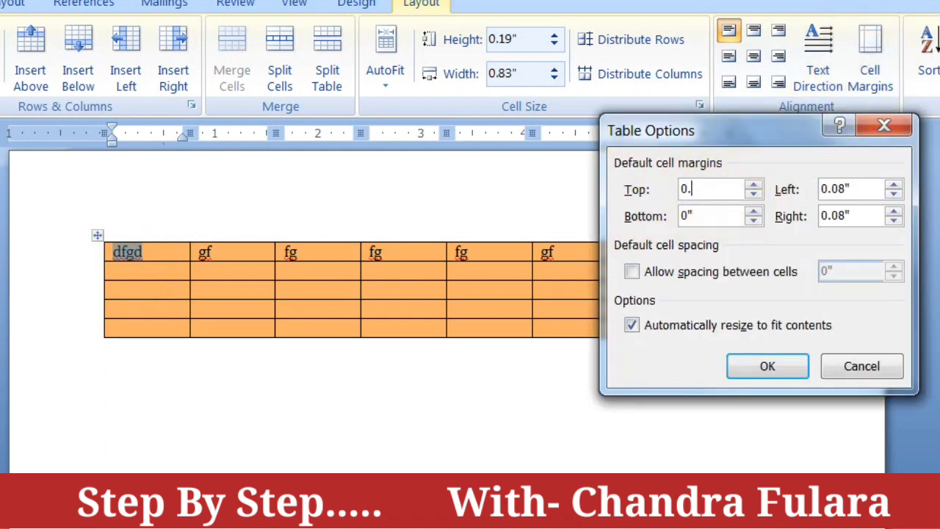
text(.5)
drag(710, 216, 648, 225)
text(0.)
key(Return)
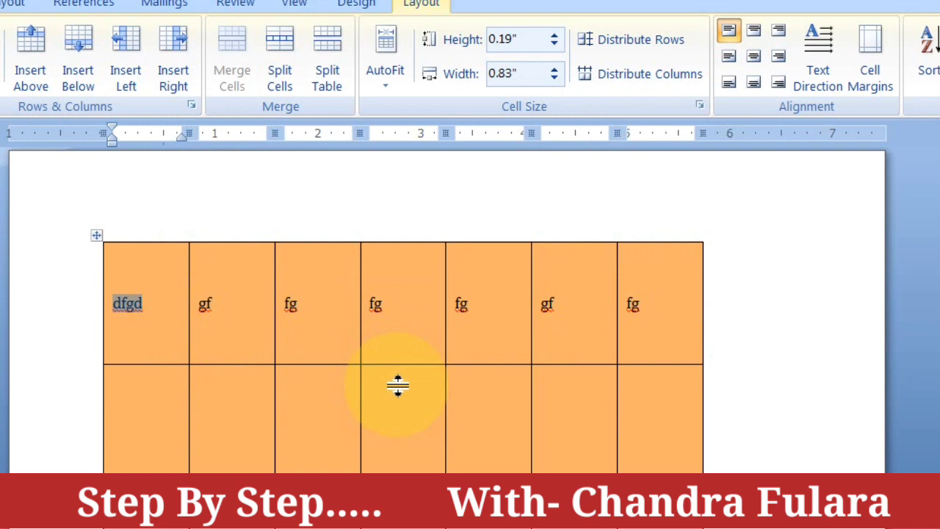
Step: Reset the table's default top and bottom cell margins to 0
click(863, 55)
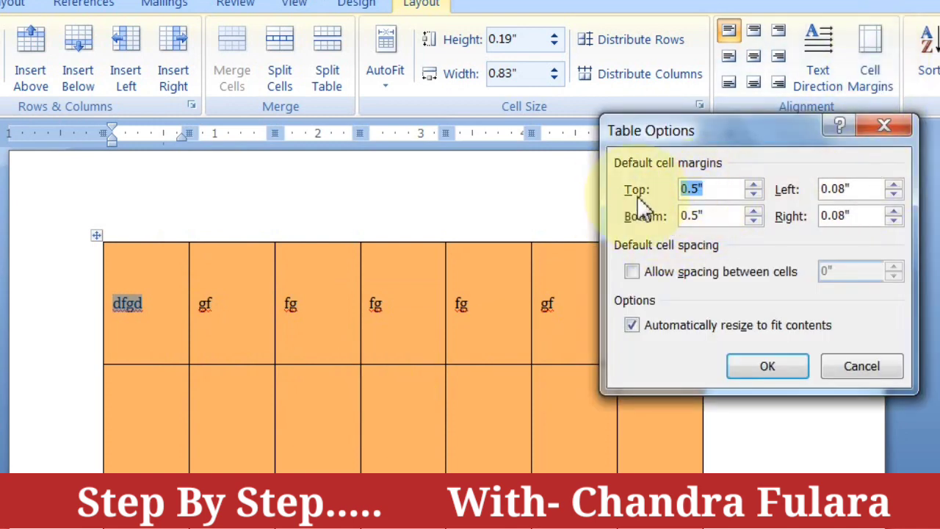
text(0)
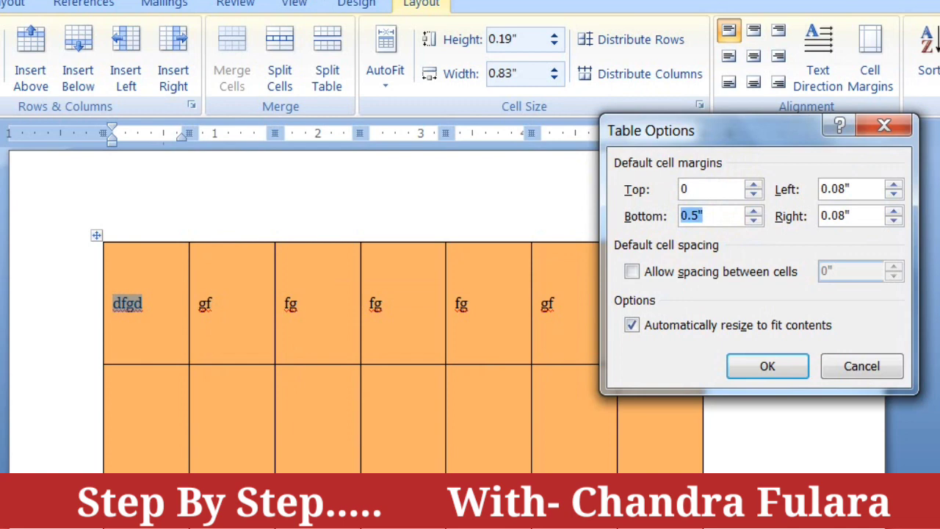
text(0)
key(Return)
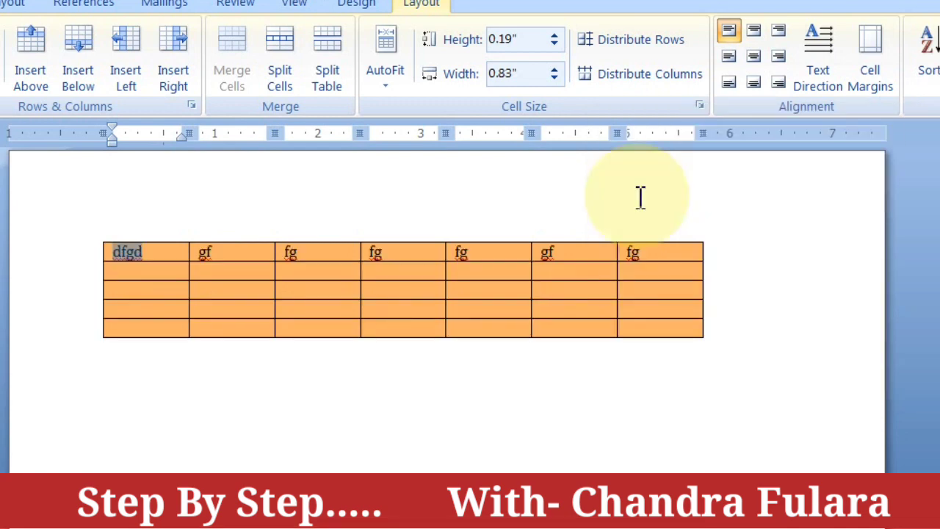
Step: Open the table's default cell margin options at the left margin value
click(875, 68)
drag(866, 190, 820, 191)
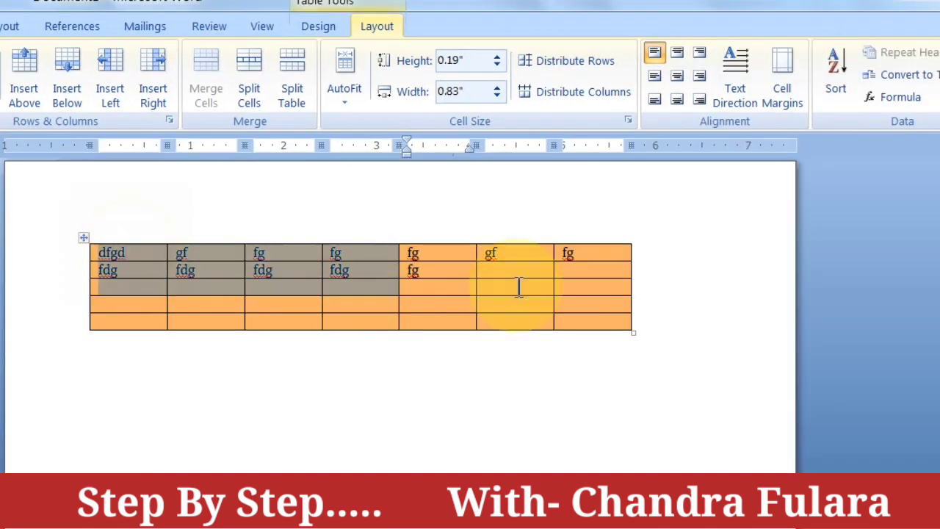
Step: Convert the whole orange table to text separated by paragraph marks and undo the conversion
drag(518, 288, 626, 321)
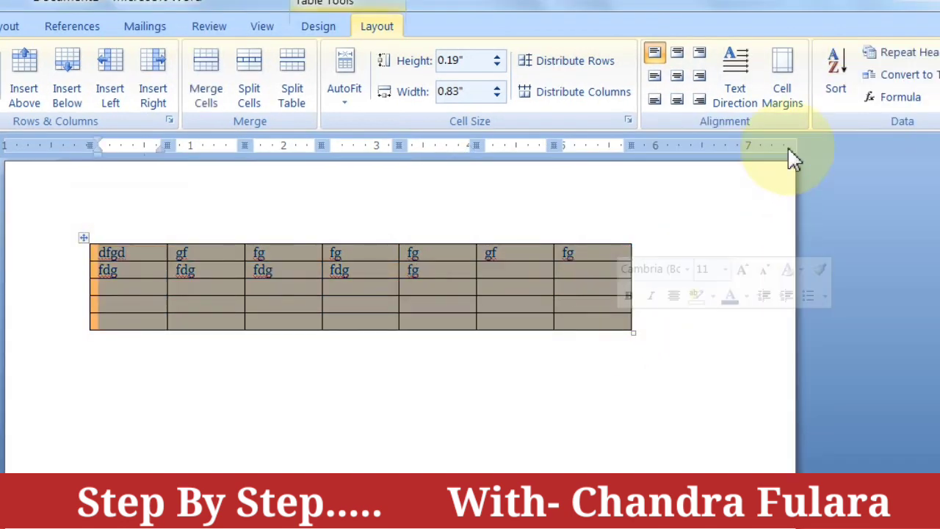
click(894, 74)
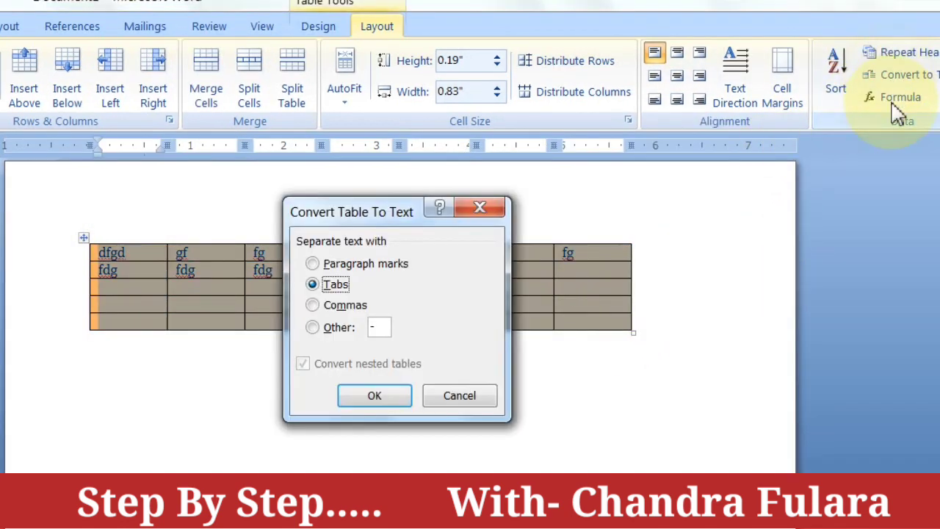
click(389, 276)
click(375, 395)
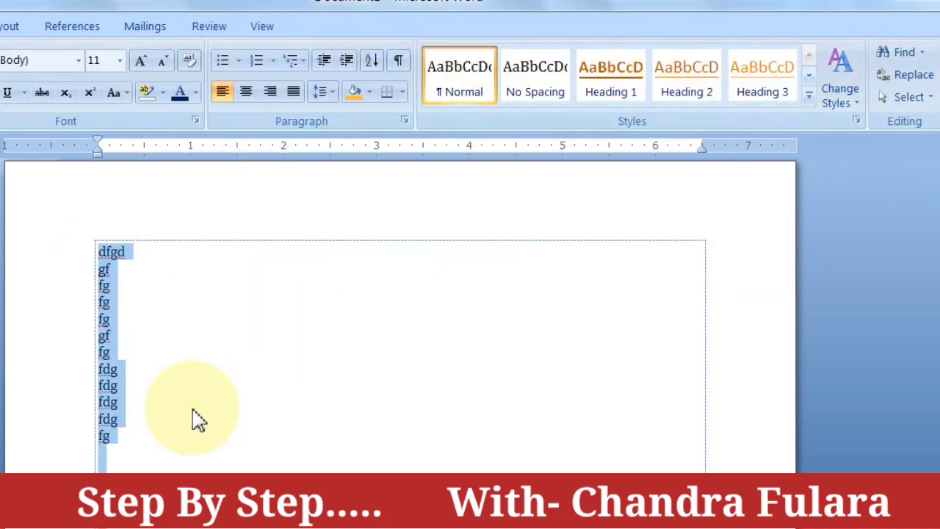
key(ctrl+z)
Step: Convert the whole orange table to text separated by commas and undo the conversion
click(388, 30)
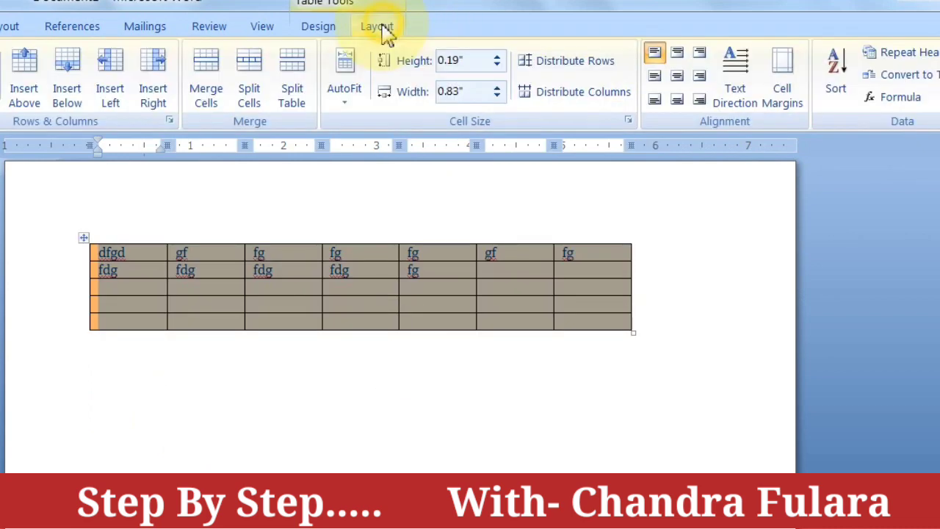
click(888, 76)
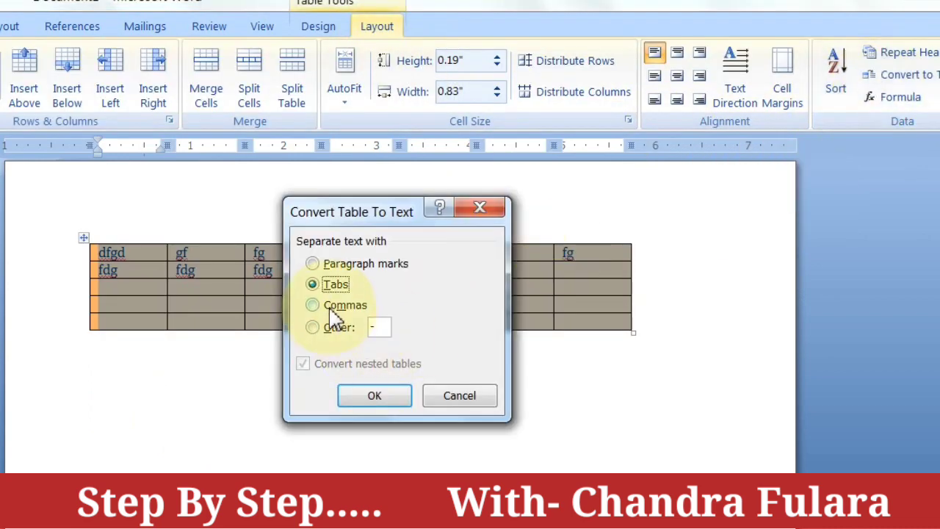
click(329, 308)
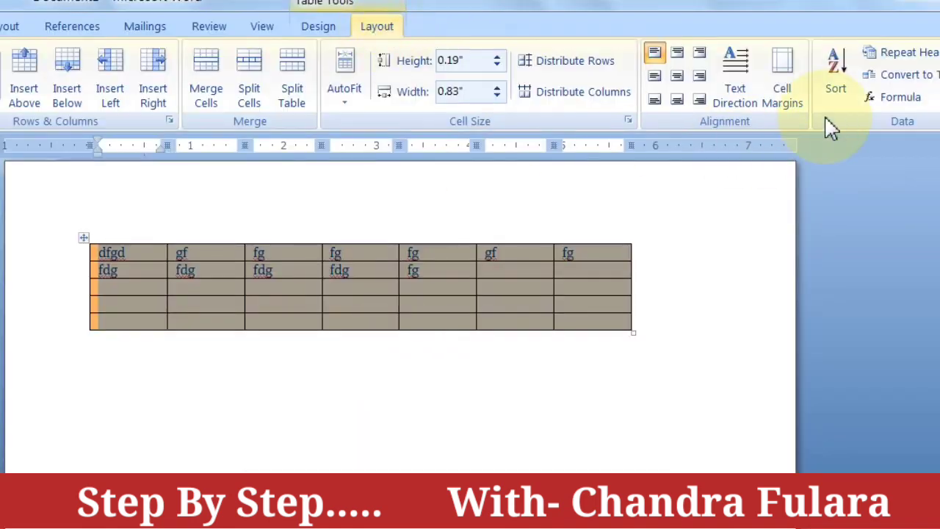
click(907, 74)
click(311, 304)
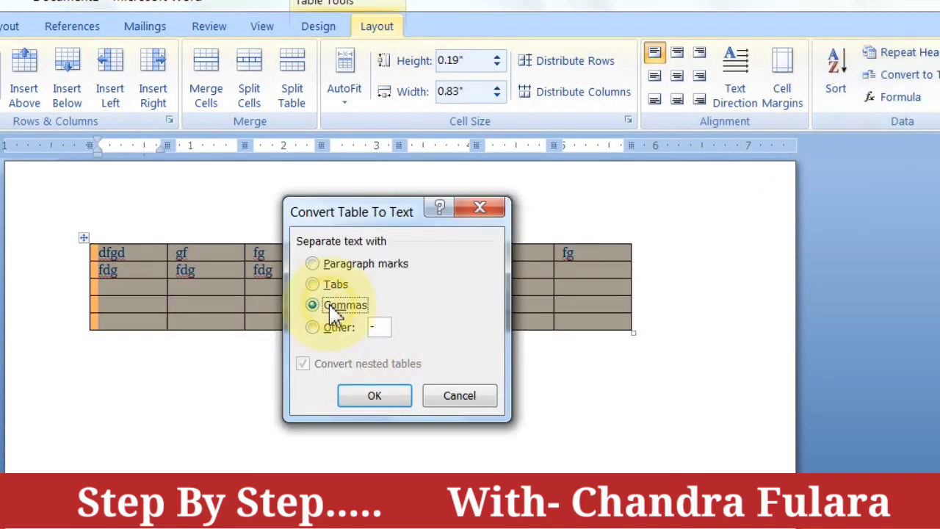
click(374, 394)
key(ctrl+z)
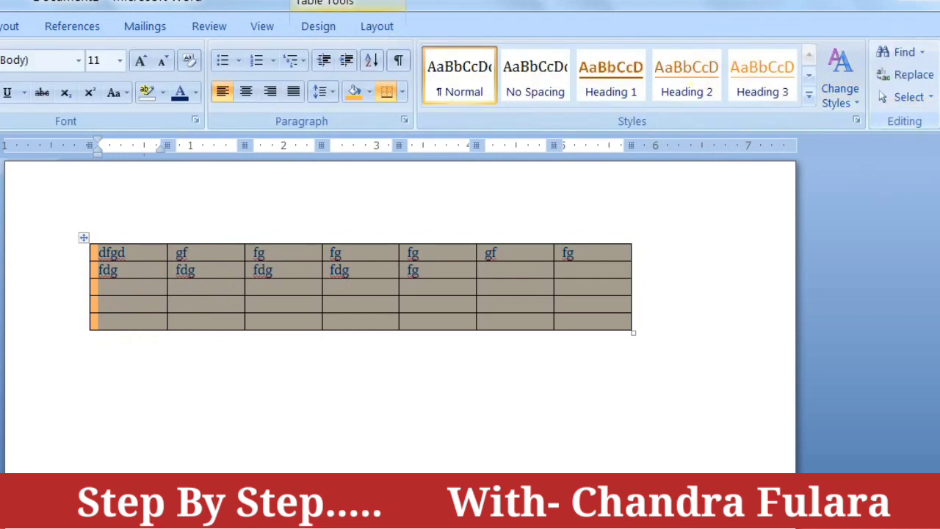
click(383, 31)
Step: Replace the text in the first cell of the table's first column with 10
click(489, 278)
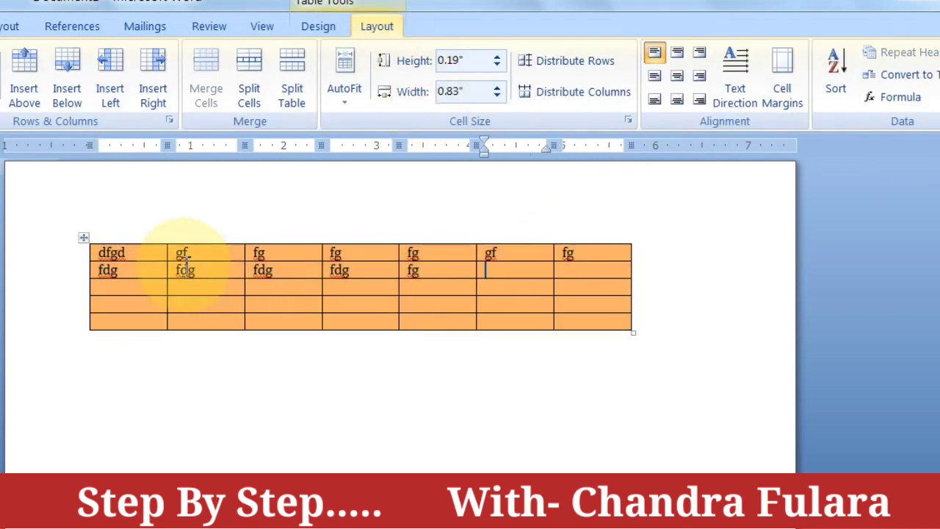
drag(118, 251, 110, 324)
click(109, 245)
click(141, 238)
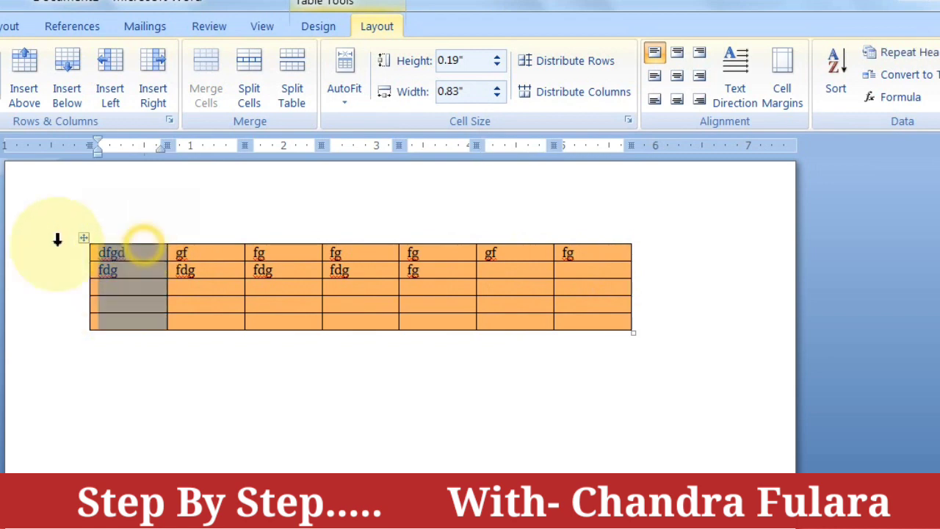
text(1)
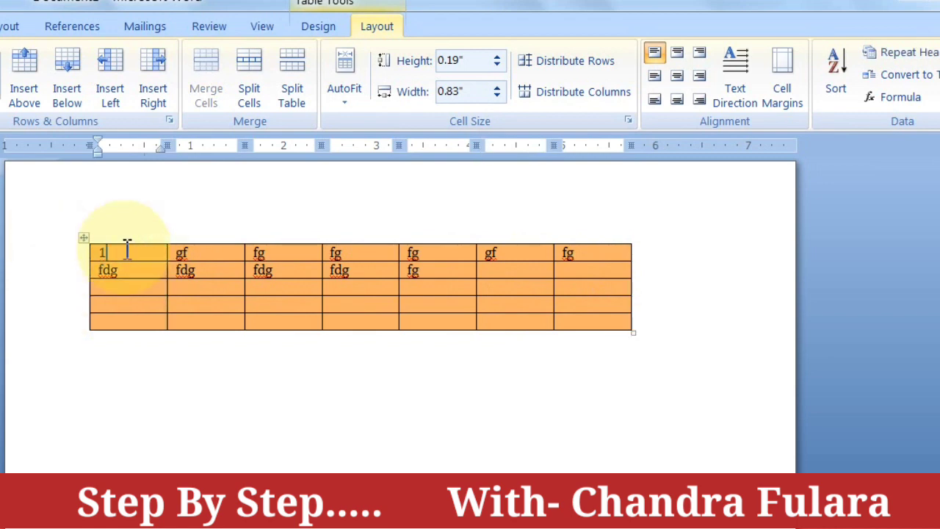
text(0)
Step: Fill rows two to four of the first column with 20, 30 and 40, replacing the existing text
key(Down)
key(BackSpace)
key(BackSpace)
key(BackSpace)
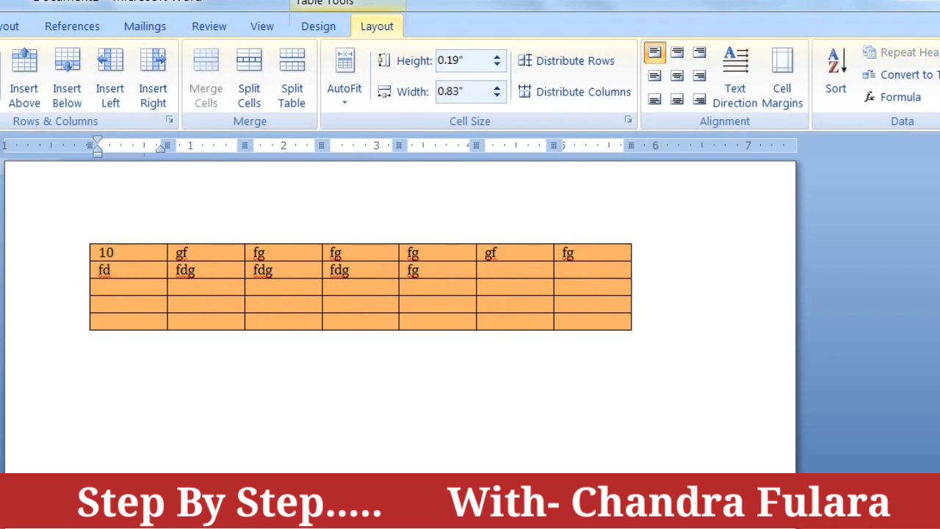
text(20)
key(Down)
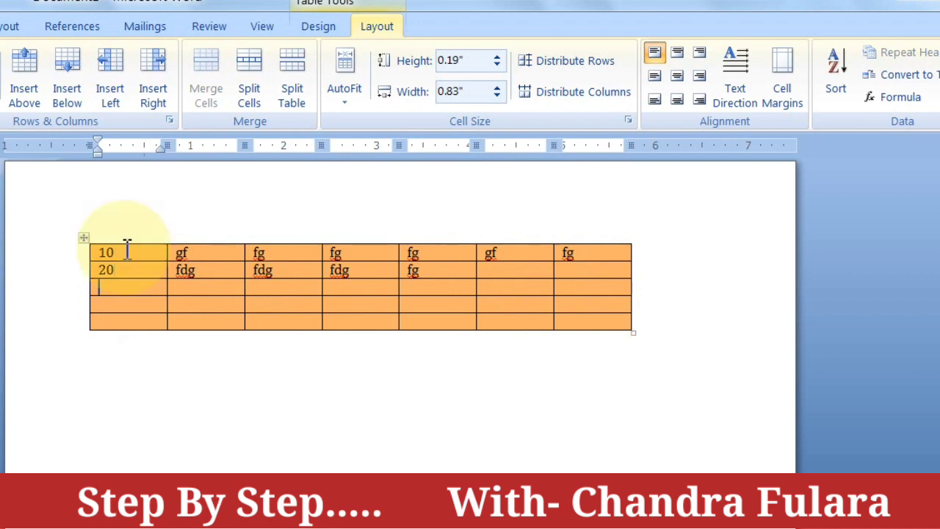
text(30)
key(Down)
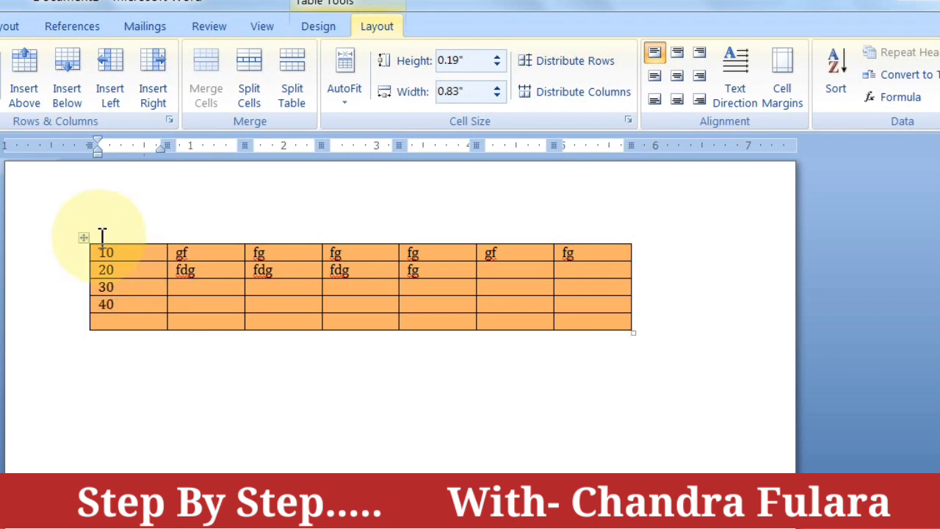
Step: Clear the leftover text from the first two rows, from the second through the seventh column
click(178, 256)
drag(179, 256, 600, 276)
key(Delete)
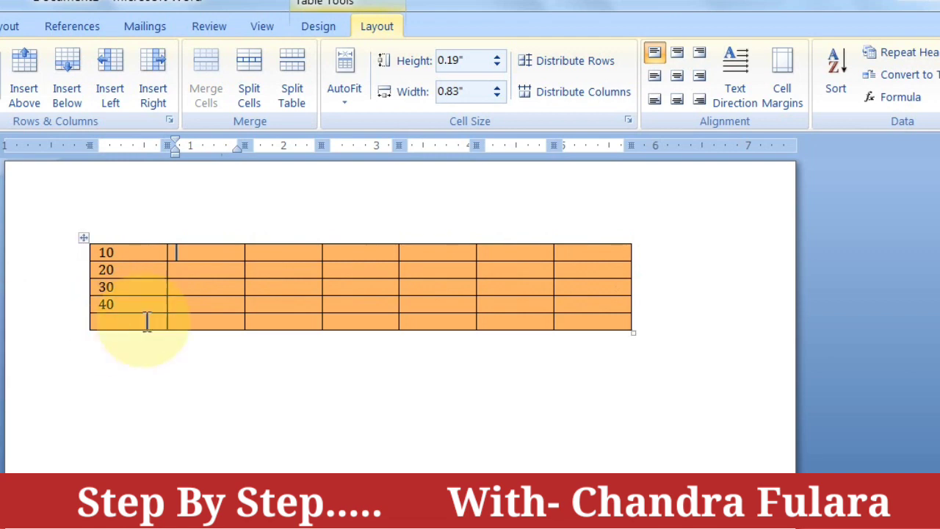
Step: Insert the formula =SUM(ABOVE) in the empty last cell of the first column and select its result
click(915, 96)
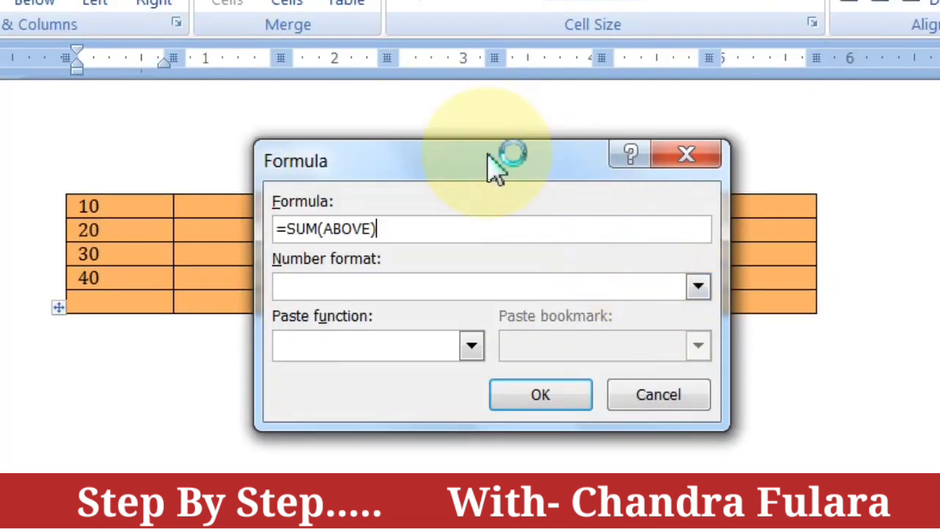
drag(459, 180, 614, 174)
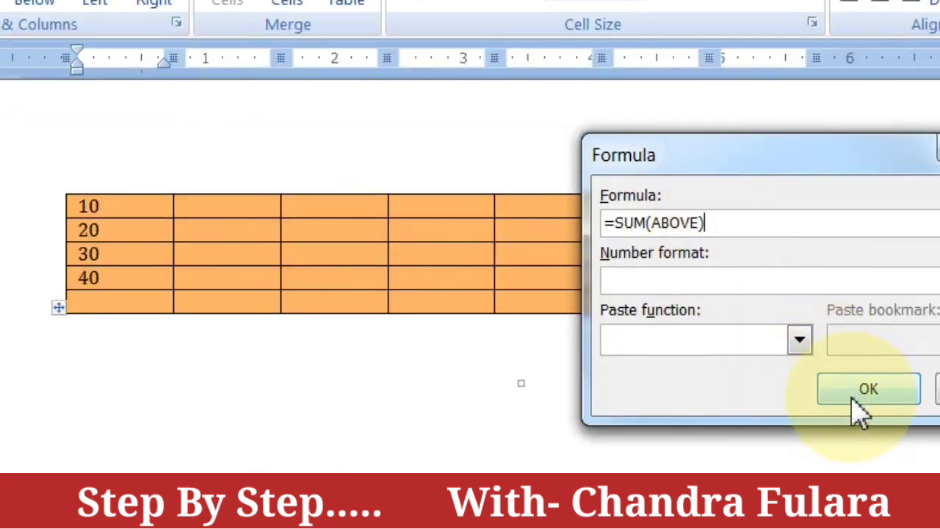
click(867, 389)
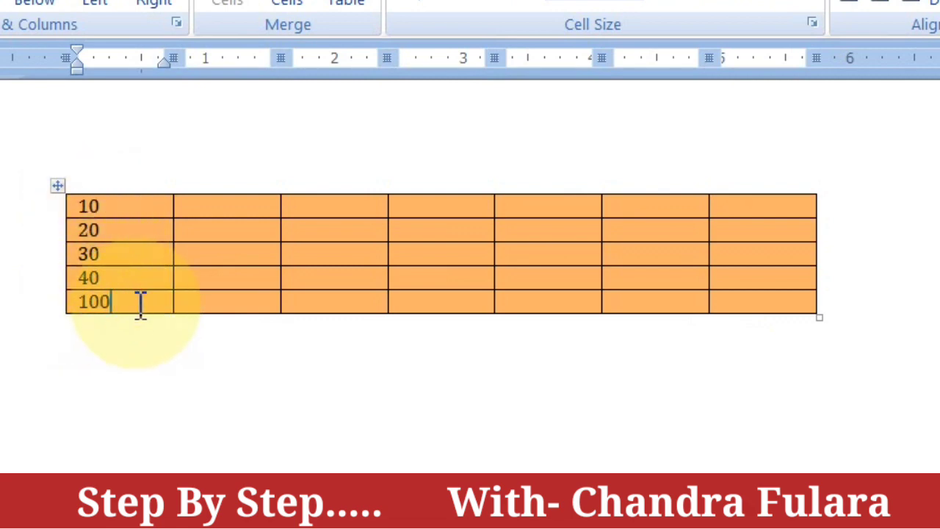
drag(140, 305, 66, 308)
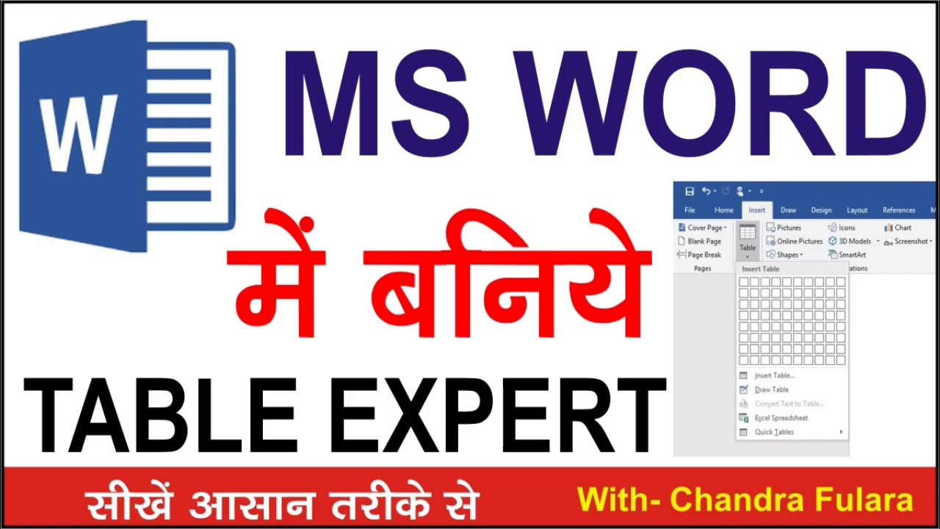